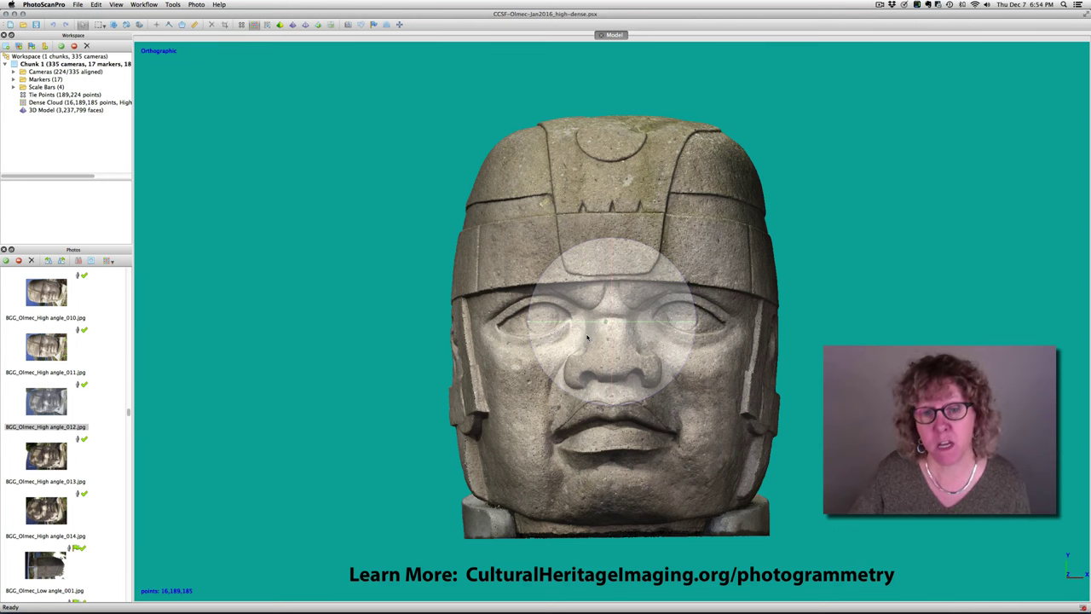
# Show the camera rings around the Olmec head, then view the Replica Olmec Head slide and return
pyautogui.scroll(-3, 555, 335)
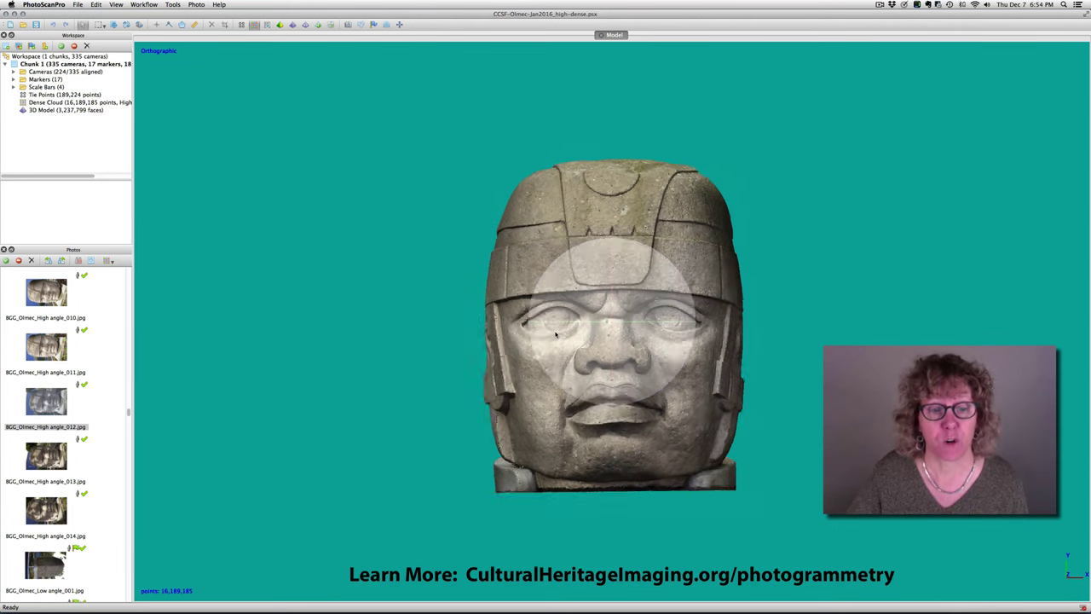
pyautogui.scroll(5, 555, 335)
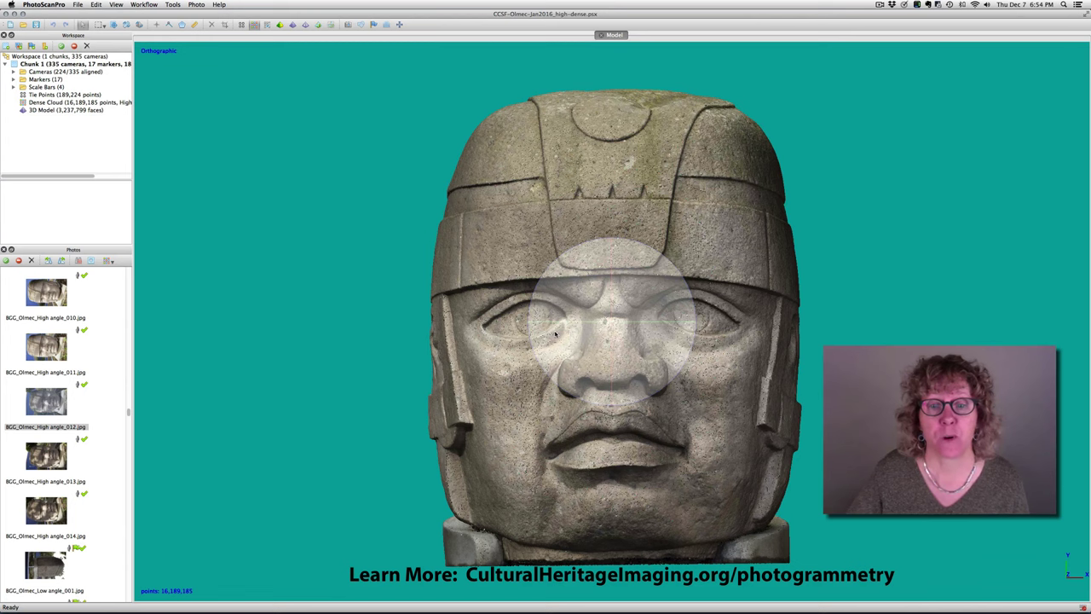
pyautogui.scroll(-2, 558, 327)
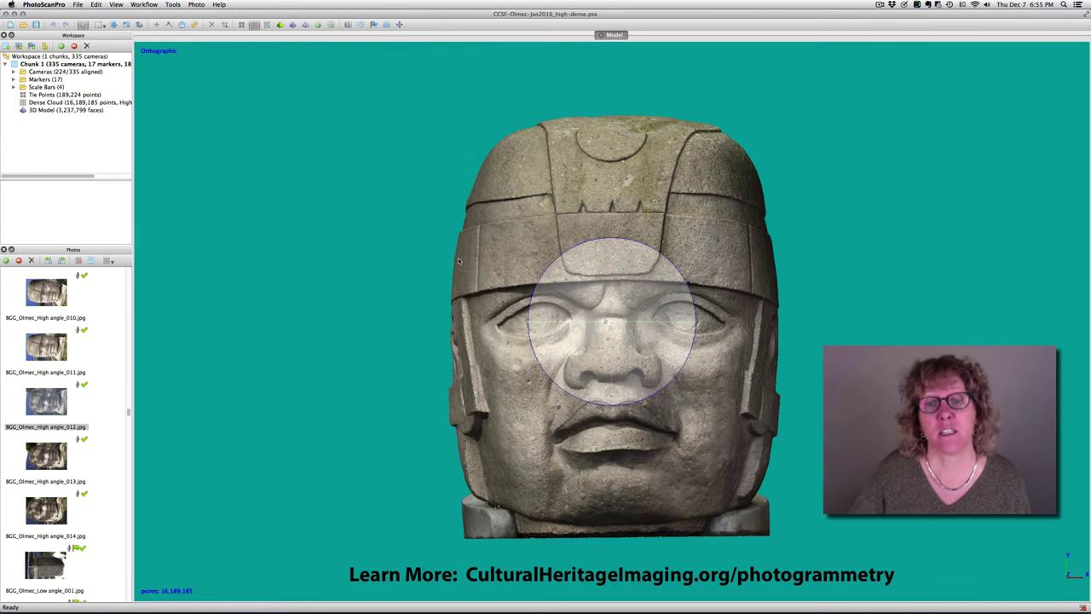
pyautogui.scroll(-1, 322, 143)
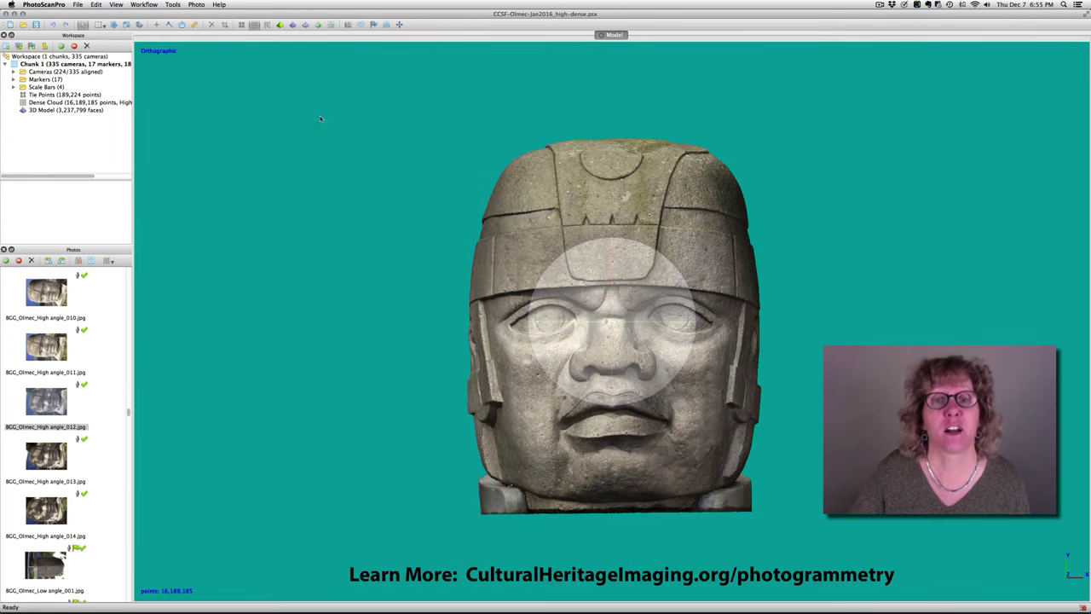
pyautogui.click(348, 23)
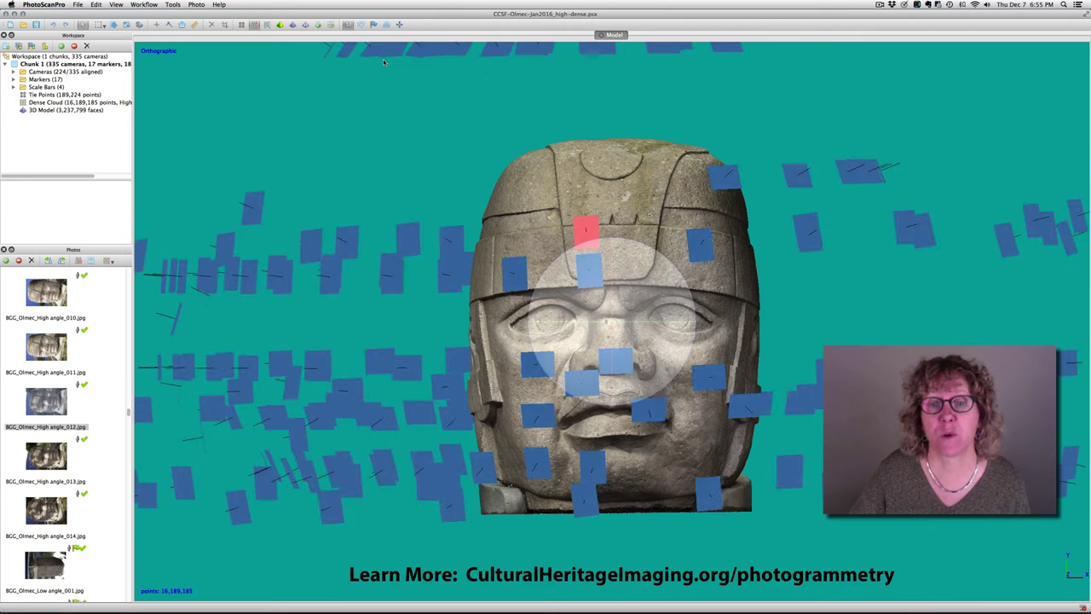
pyautogui.moveTo(608, 321); pyautogui.dragTo(631, 327)
pyautogui.press('super+Tab')
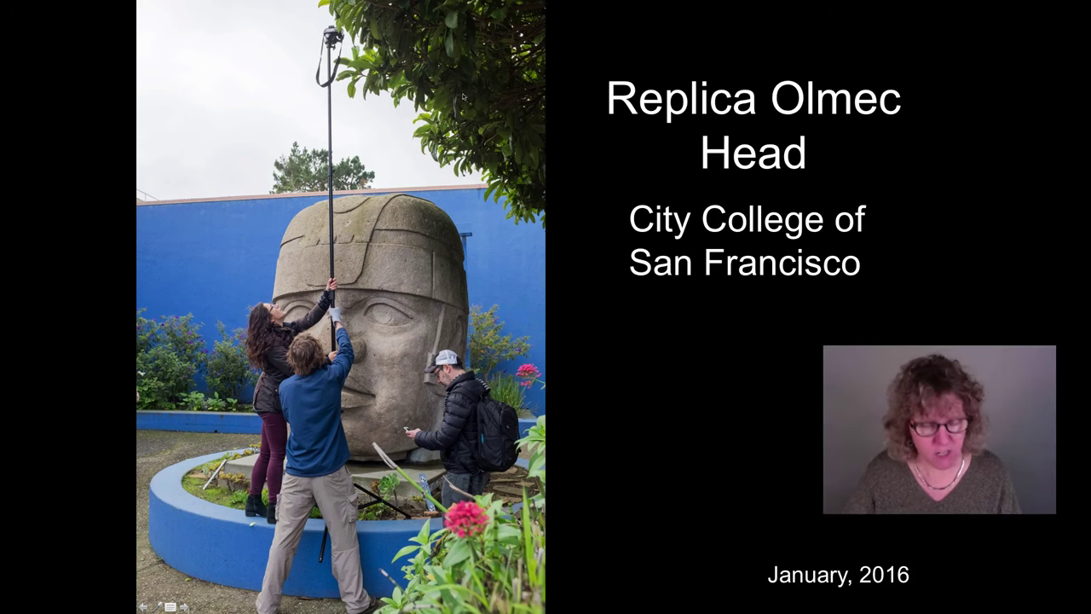
pyautogui.press('super+Tab')
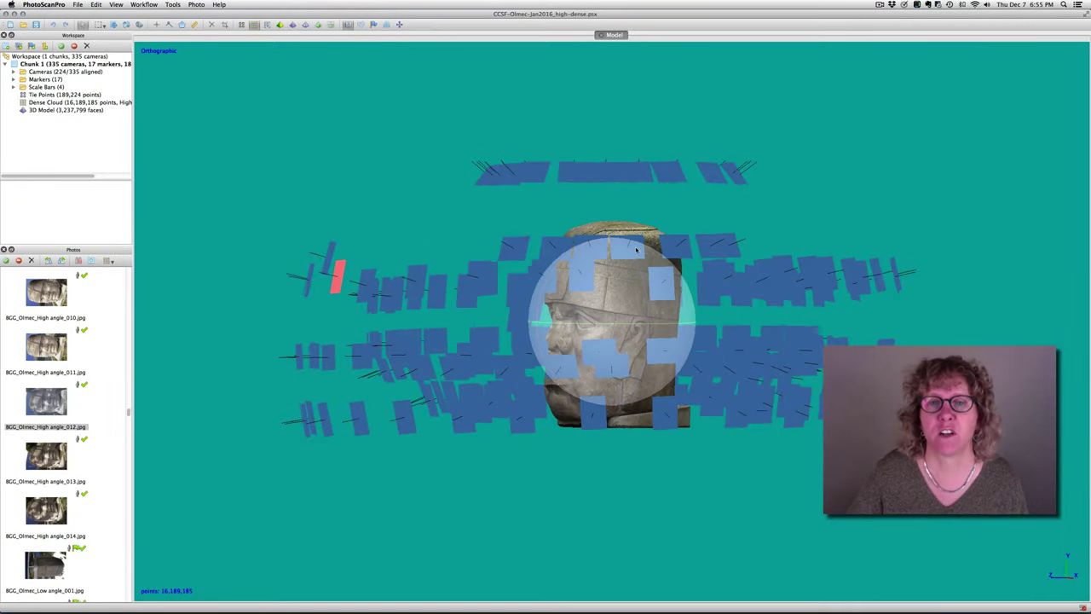
# Orbit the camera rings from above, edge-on and sideways, then hide the camera positions
pyautogui.moveTo(613, 290); pyautogui.dragTo(569, 181)
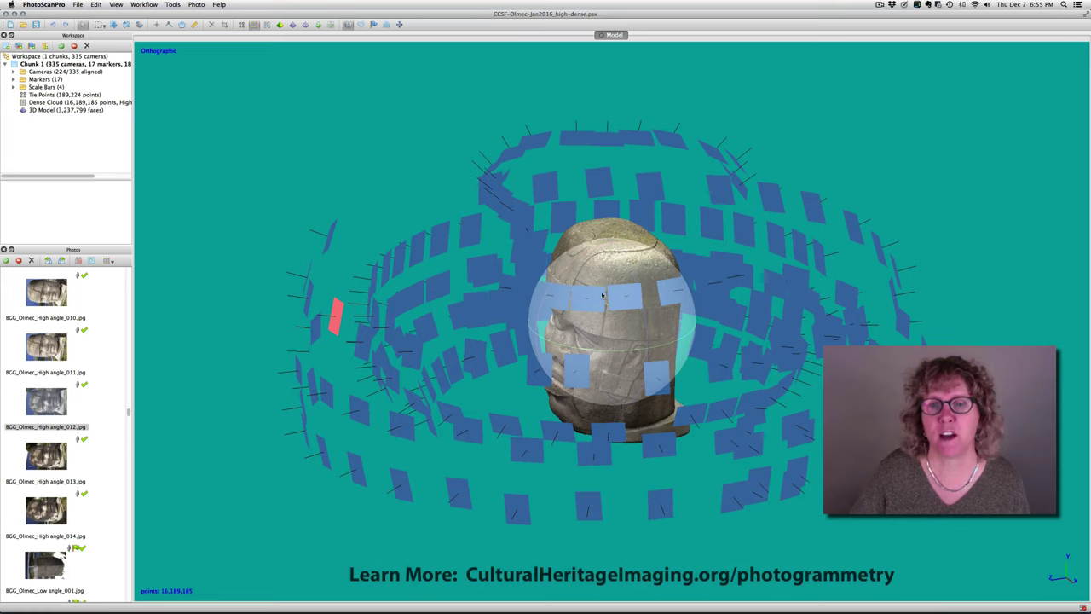
pyautogui.moveTo(537, 279); pyautogui.dragTo(614, 288)
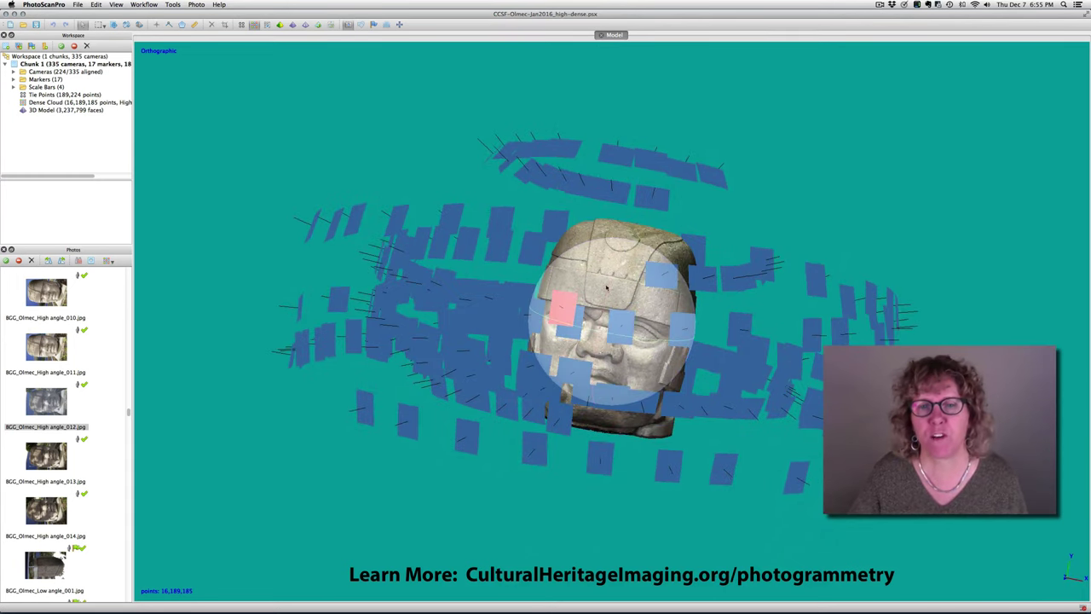
pyautogui.moveTo(548, 271); pyautogui.dragTo(571, 300)
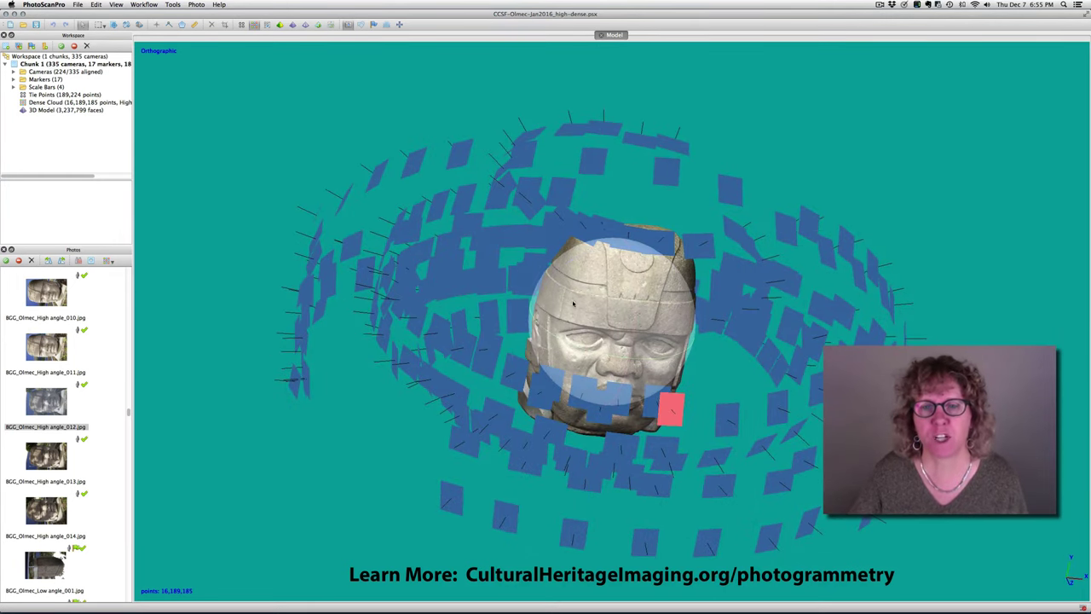
pyautogui.moveTo(656, 291); pyautogui.dragTo(646, 264)
pyautogui.moveTo(597, 364); pyautogui.dragTo(629, 355)
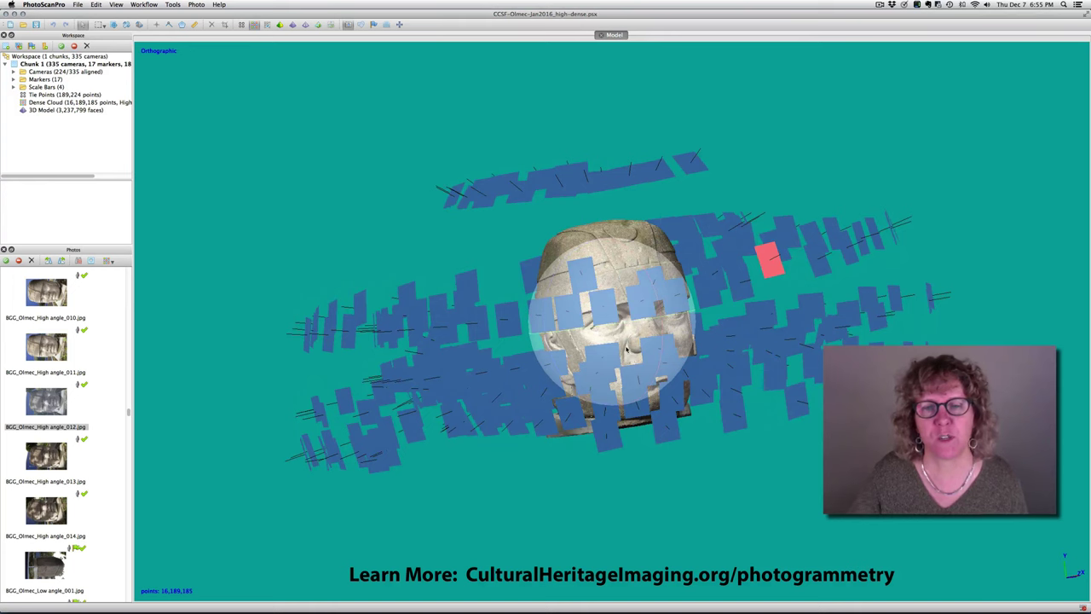
pyautogui.moveTo(564, 274)
pyautogui.mouseDown()
pyautogui.moveTo(585, 270)
pyautogui.moveTo(565, 267)
pyautogui.mouseUp()
pyautogui.moveTo(625, 373); pyautogui.dragTo(431, 191)
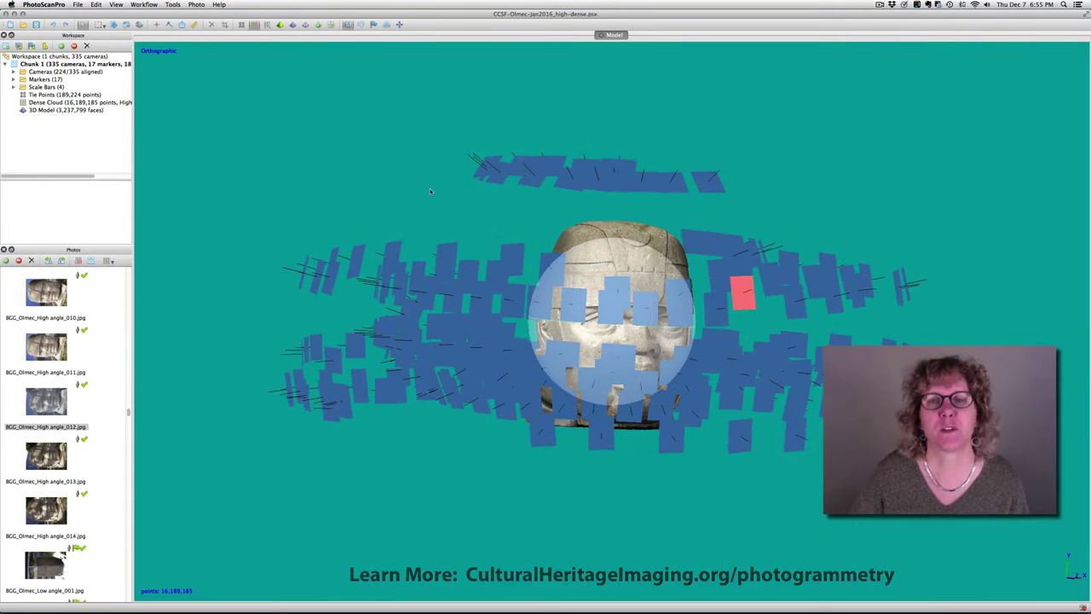
pyautogui.click(358, 25)
# Zoom and turn the textured Olmec head from a front view to a side profile
pyautogui.scroll(6, 590, 339)
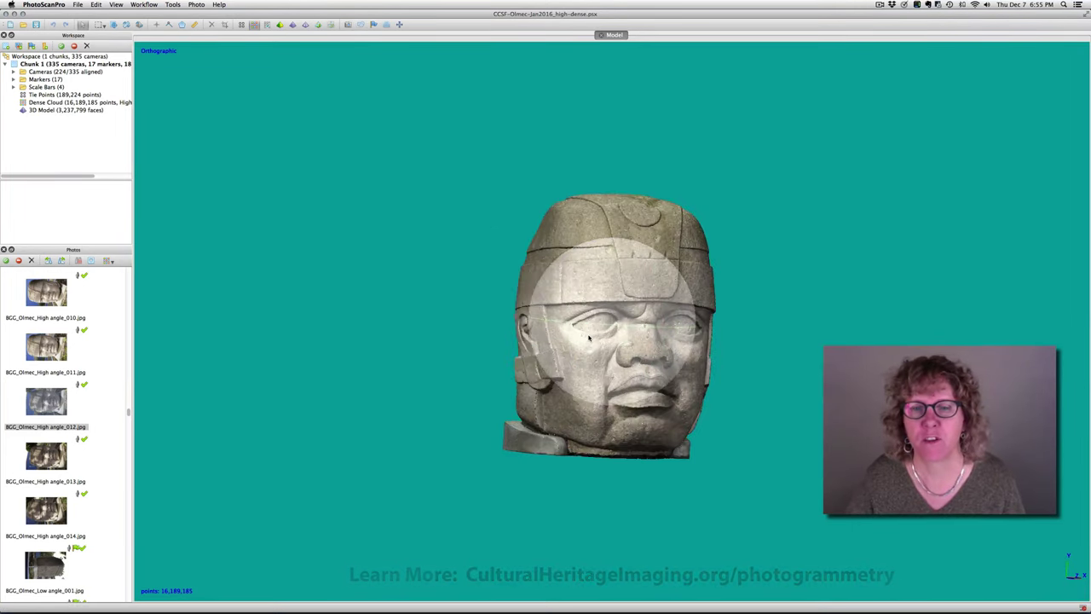
pyautogui.moveTo(617, 314); pyautogui.dragTo(589, 308)
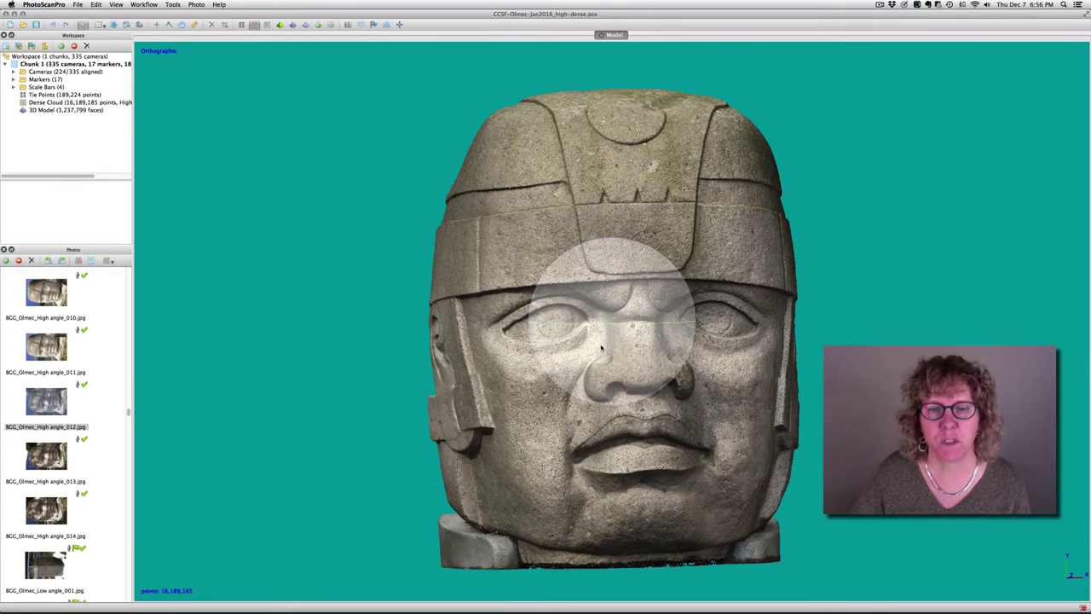
pyautogui.scroll(2, 600, 348)
pyautogui.scroll(-2, 601, 348)
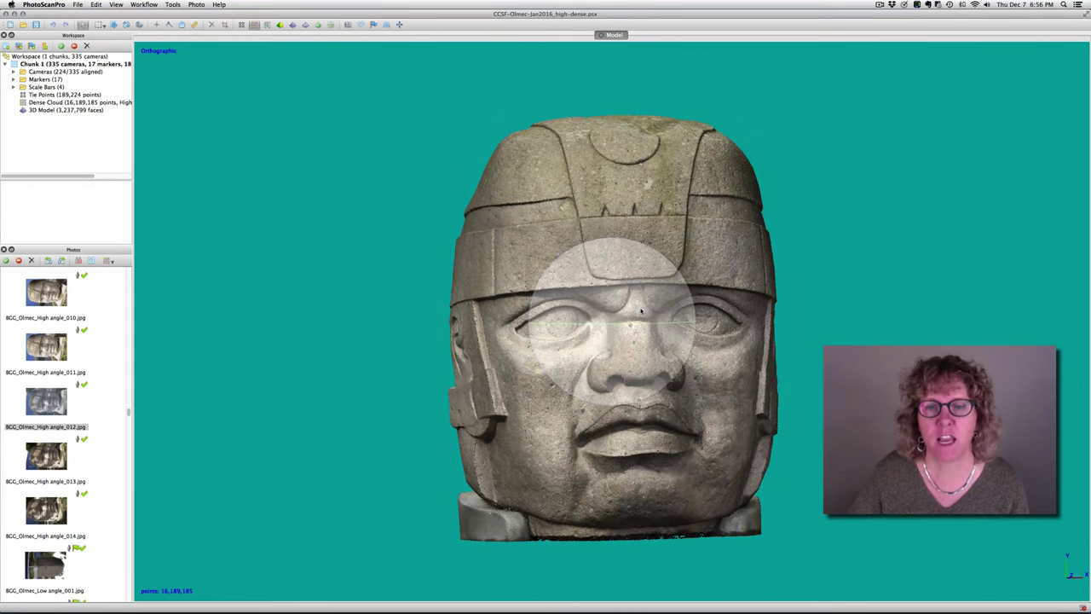
pyautogui.moveTo(646, 326); pyautogui.dragTo(600, 306)
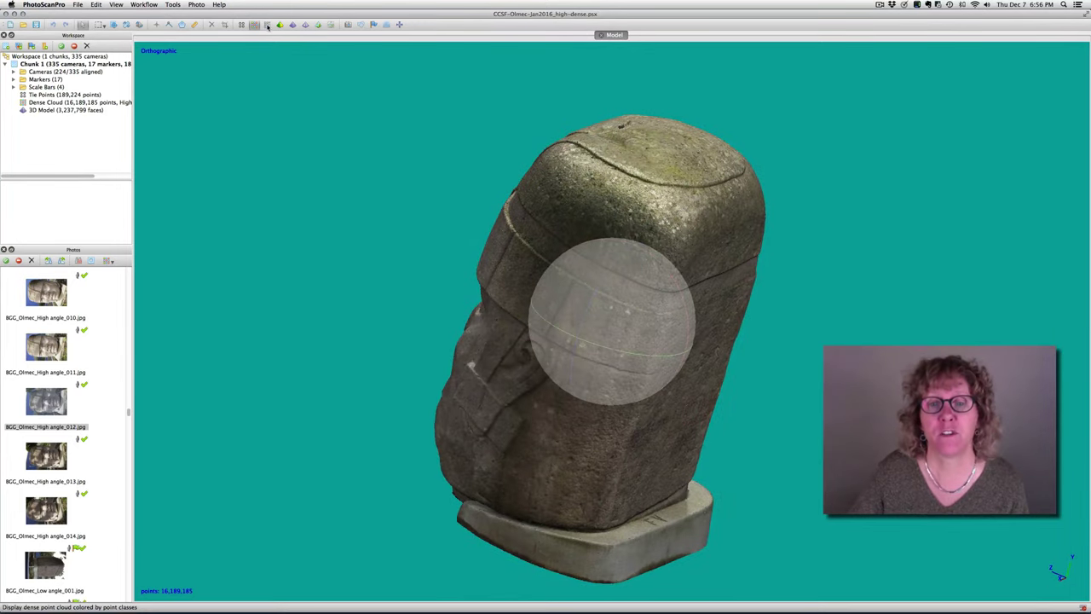
# Inspect the head as solid, then as a wireframe around the eyes and nose, ending in shaded mode
pyautogui.click(266, 25)
pyautogui.moveTo(558, 340); pyautogui.dragTo(440, 190)
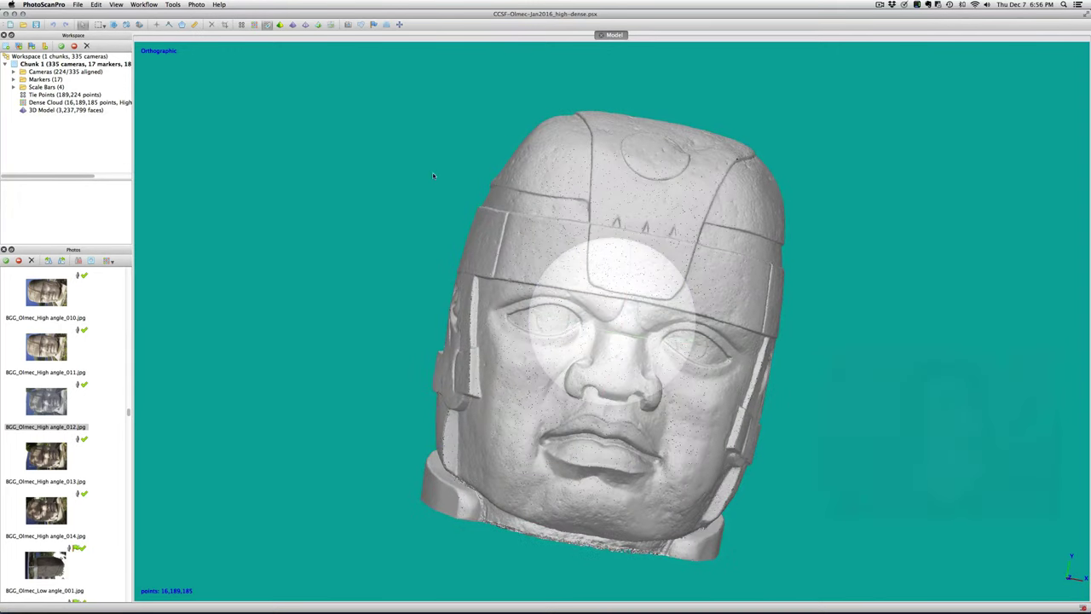
pyautogui.click(305, 25)
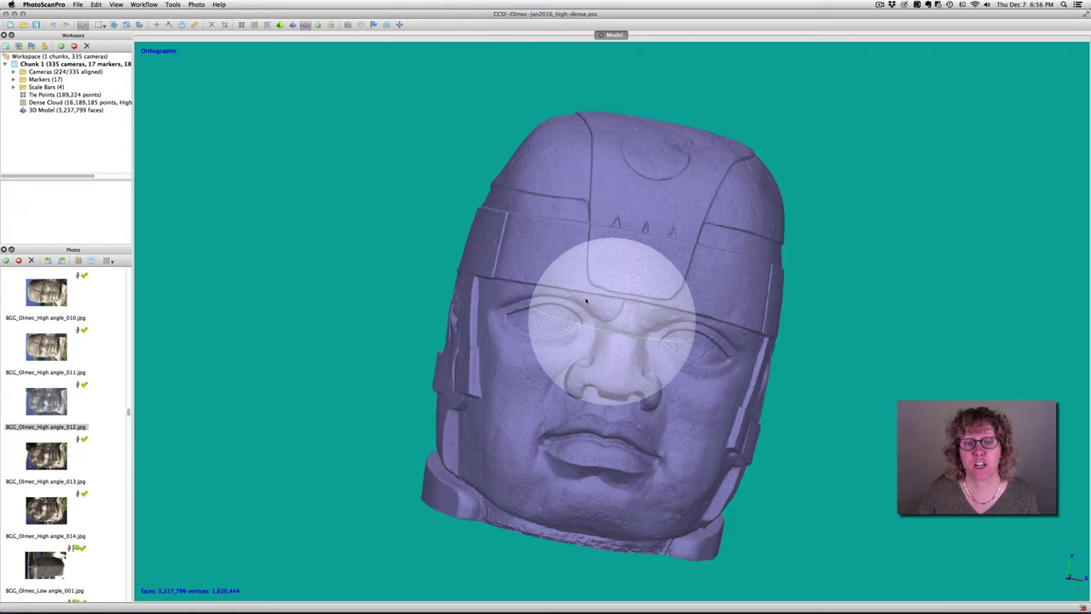
pyautogui.scroll(10, 580, 390)
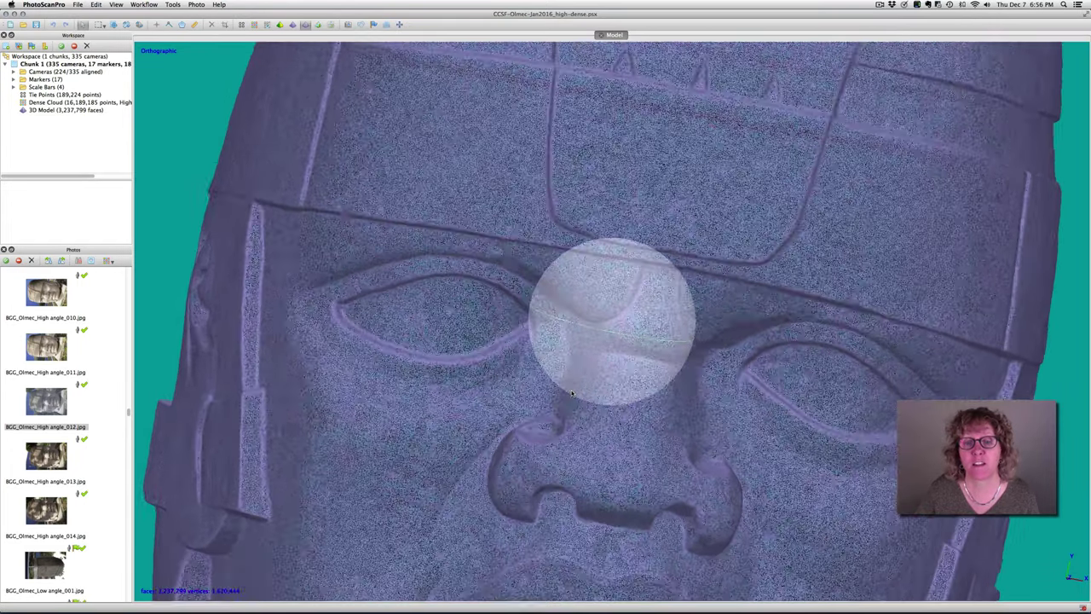
pyautogui.scroll(3, 571, 392)
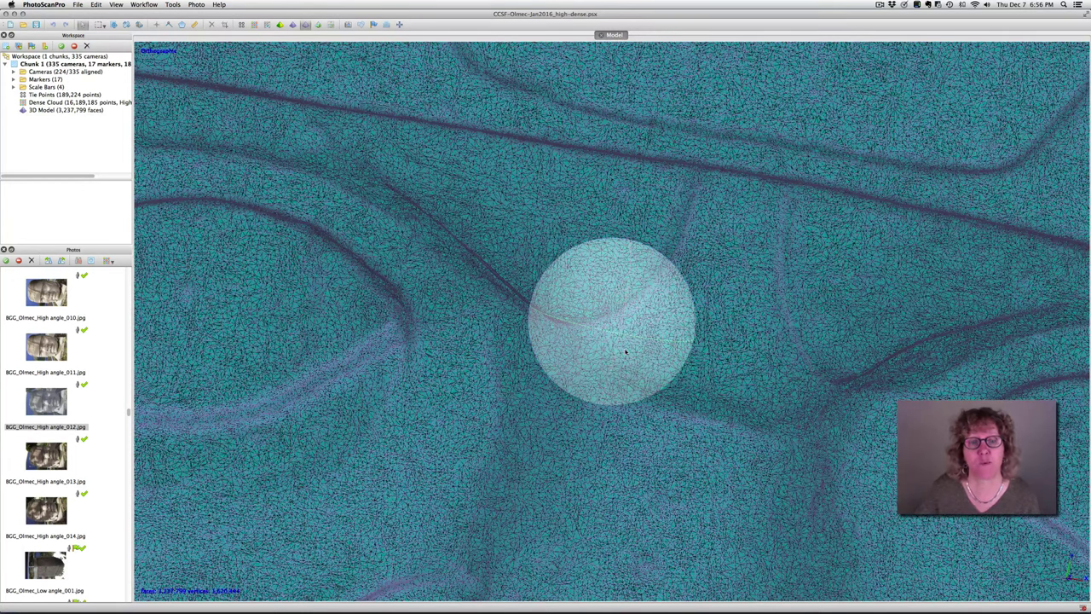
pyautogui.scroll(-4, 625, 352)
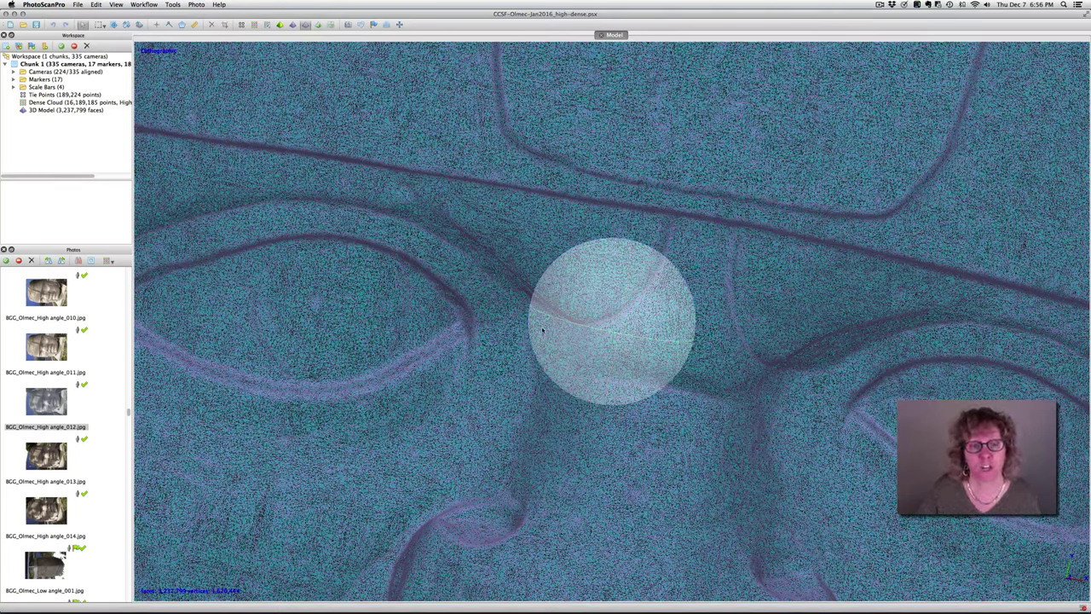
pyautogui.moveTo(573, 344); pyautogui.dragTo(554, 312)
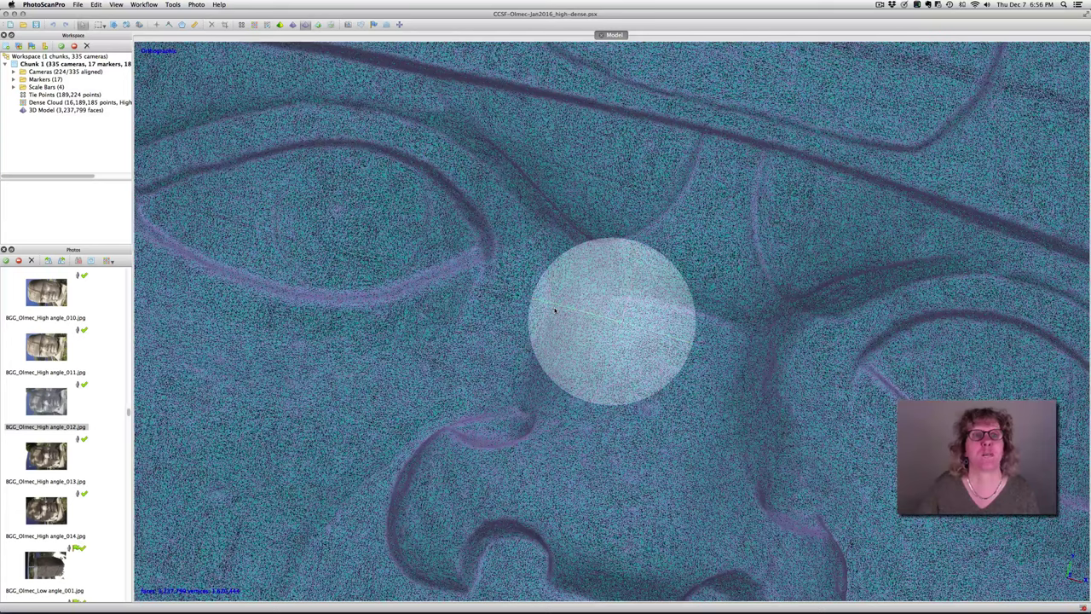
pyautogui.click(292, 25)
# Tilt the face up to reveal the headdress and restore the photographic texture
pyautogui.moveTo(588, 363)
pyautogui.mouseDown()
pyautogui.moveTo(626, 366)
pyautogui.moveTo(608, 346)
pyautogui.moveTo(647, 367)
pyautogui.moveTo(600, 353)
pyautogui.mouseUp()
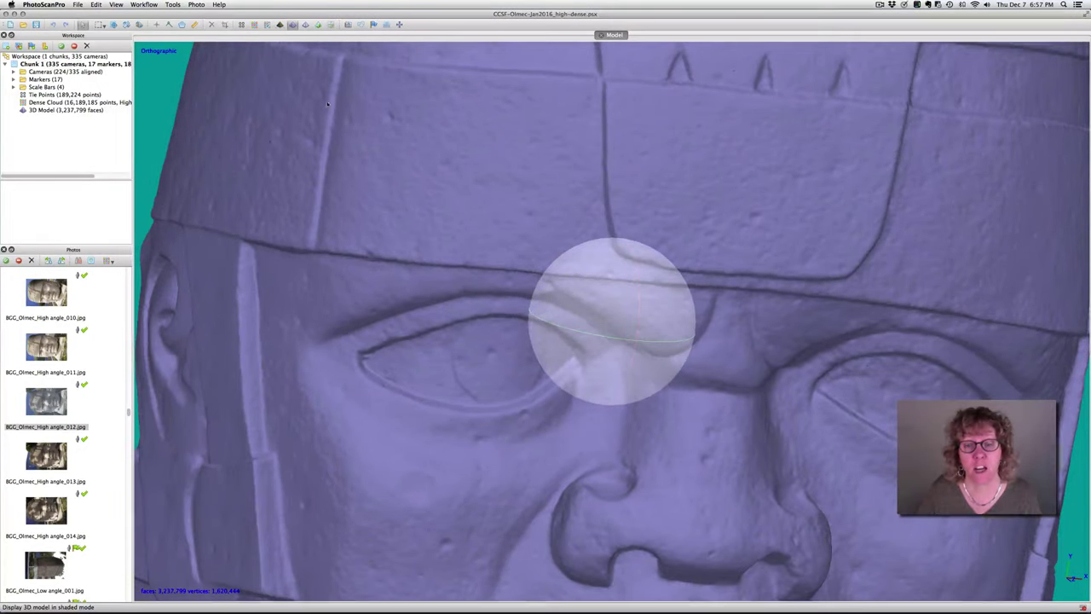
pyautogui.click(279, 24)
# Orbit the head to show its right side and back, then reset to a centred front view
pyautogui.scroll(-5, 565, 366)
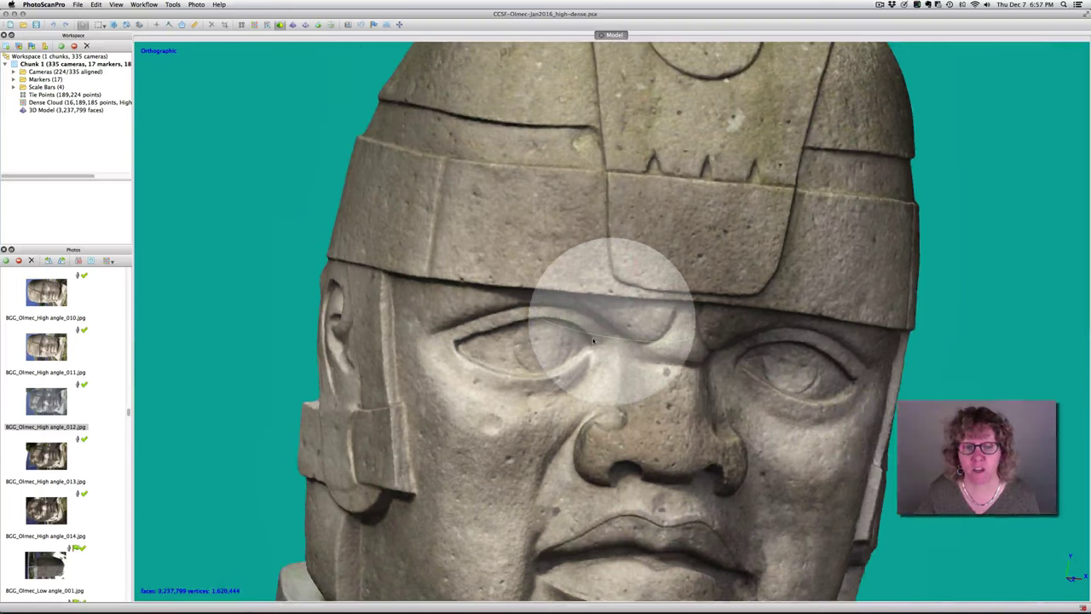
pyautogui.moveTo(635, 342)
pyautogui.mouseDown()
pyautogui.moveTo(547, 333)
pyautogui.moveTo(634, 343)
pyautogui.mouseUp()
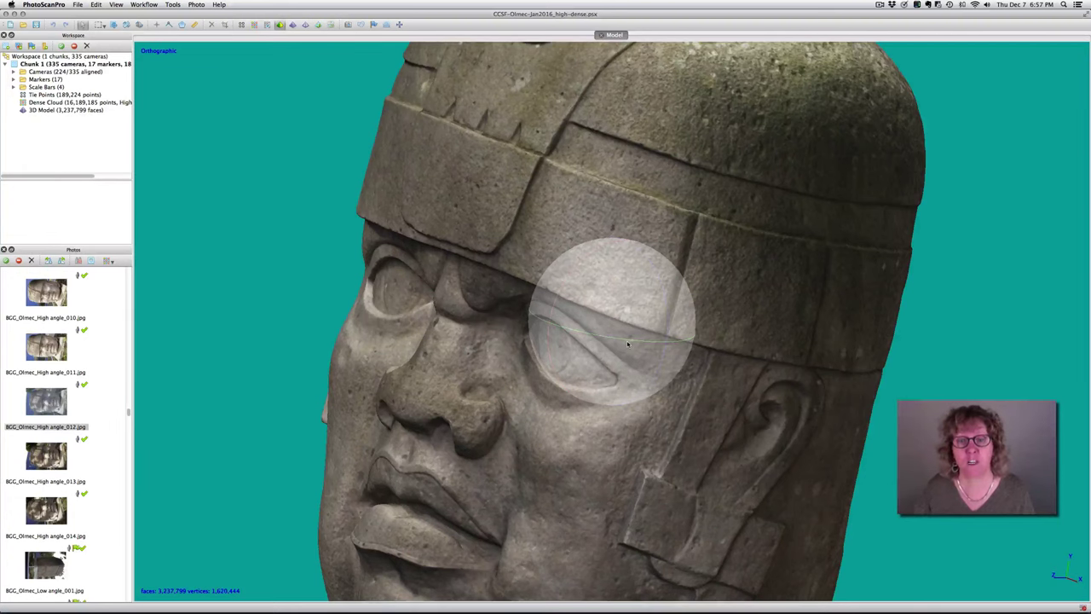
pyautogui.moveTo(643, 328); pyautogui.dragTo(588, 320)
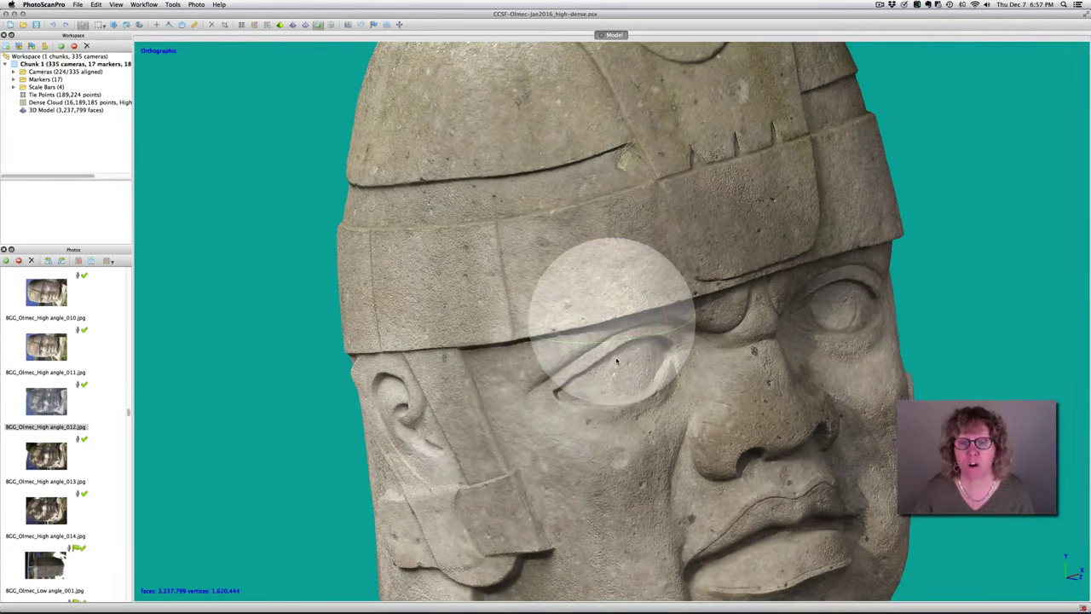
pyautogui.press('0')
pyautogui.moveTo(630, 357)
pyautogui.mouseDown()
pyautogui.moveTo(551, 344)
pyautogui.moveTo(605, 341)
pyautogui.moveTo(619, 369)
pyautogui.moveTo(605, 376)
pyautogui.moveTo(620, 348)
pyautogui.mouseUp()
pyautogui.scroll(2, 608, 340)
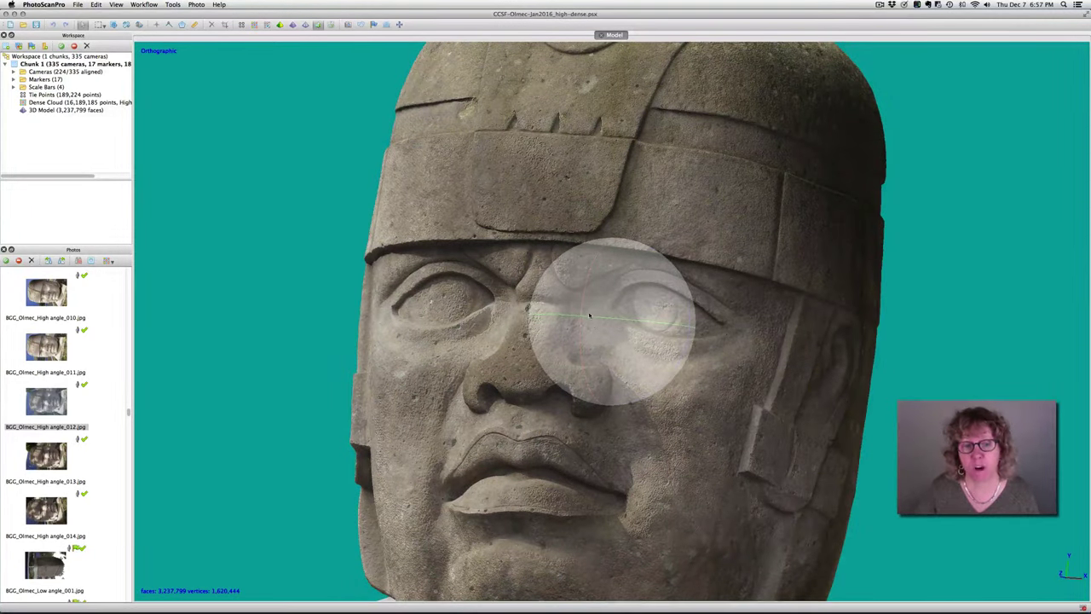
# Turn the head past the ear to the face and zoom in close on the front
pyautogui.moveTo(593, 324)
pyautogui.mouseDown()
pyautogui.moveTo(568, 319)
pyautogui.moveTo(606, 323)
pyautogui.mouseUp()
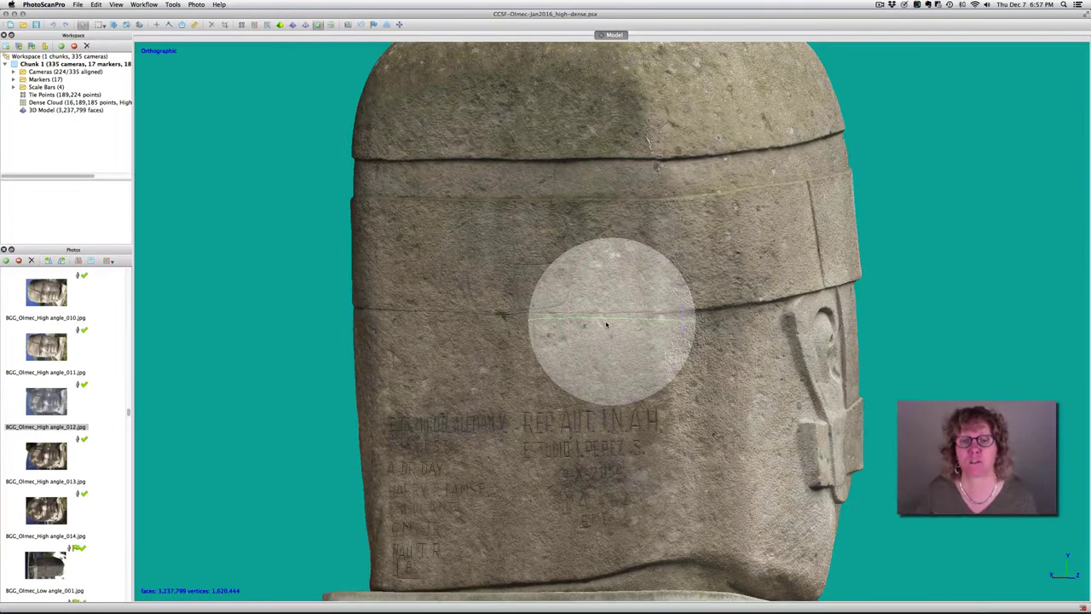
pyautogui.moveTo(578, 331); pyautogui.dragTo(548, 330)
pyautogui.moveTo(634, 308); pyautogui.dragTo(566, 332)
pyautogui.moveTo(611, 314); pyautogui.dragTo(614, 328)
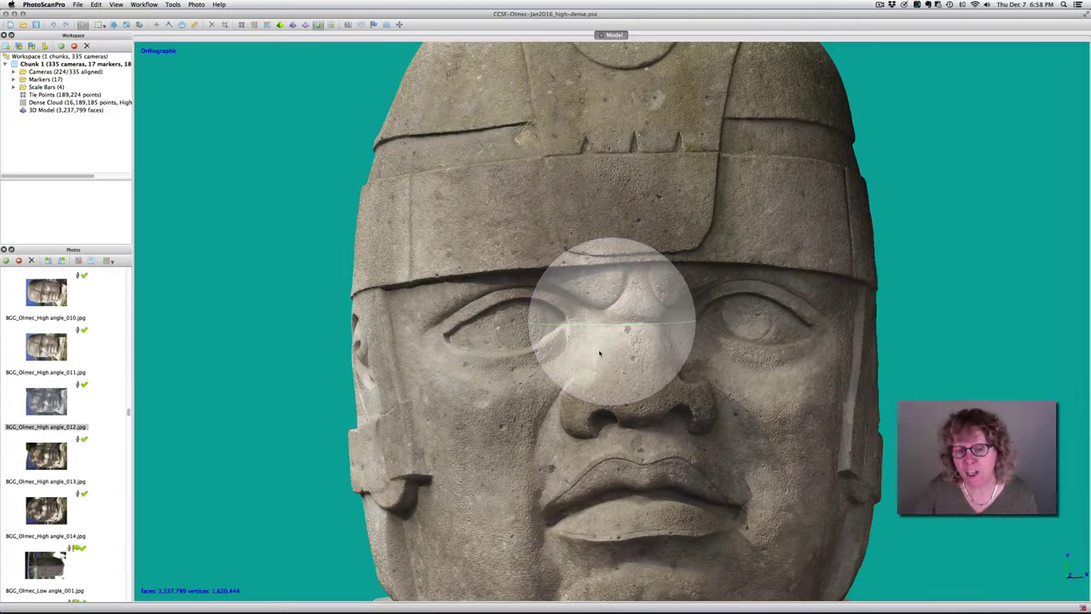
pyautogui.scroll(-3, 600, 356)
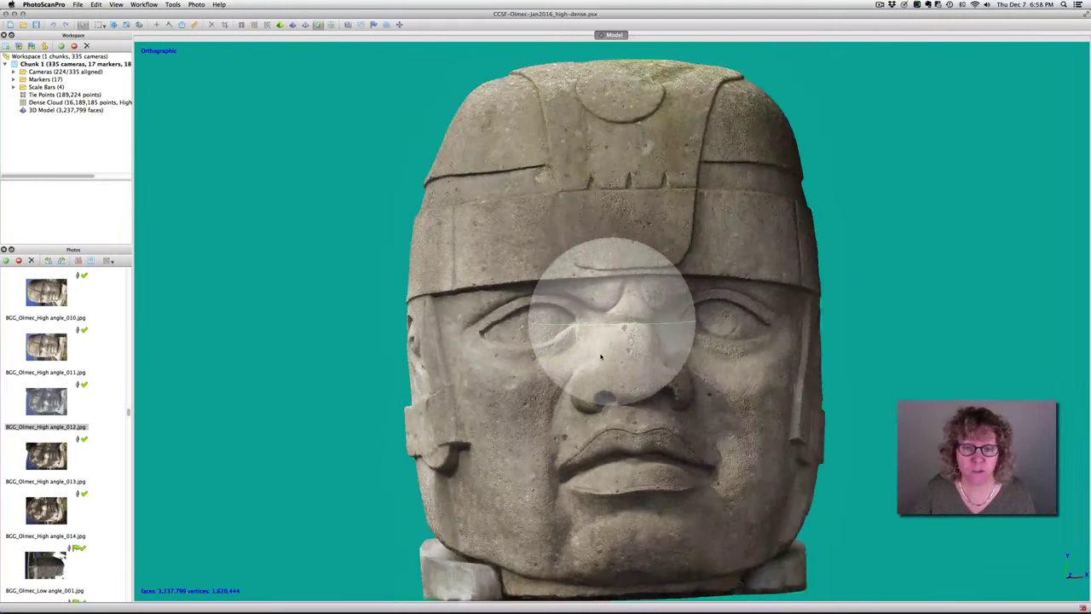
pyautogui.scroll(5, 600, 356)
pyautogui.scroll(2, 600, 356)
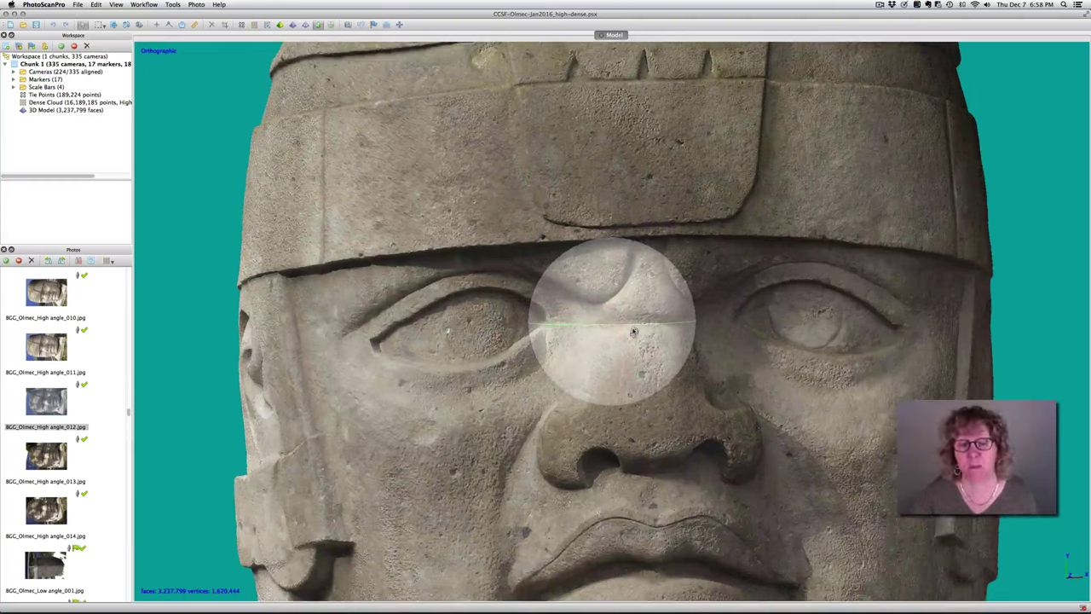
pyautogui.scroll(-3, 608, 345)
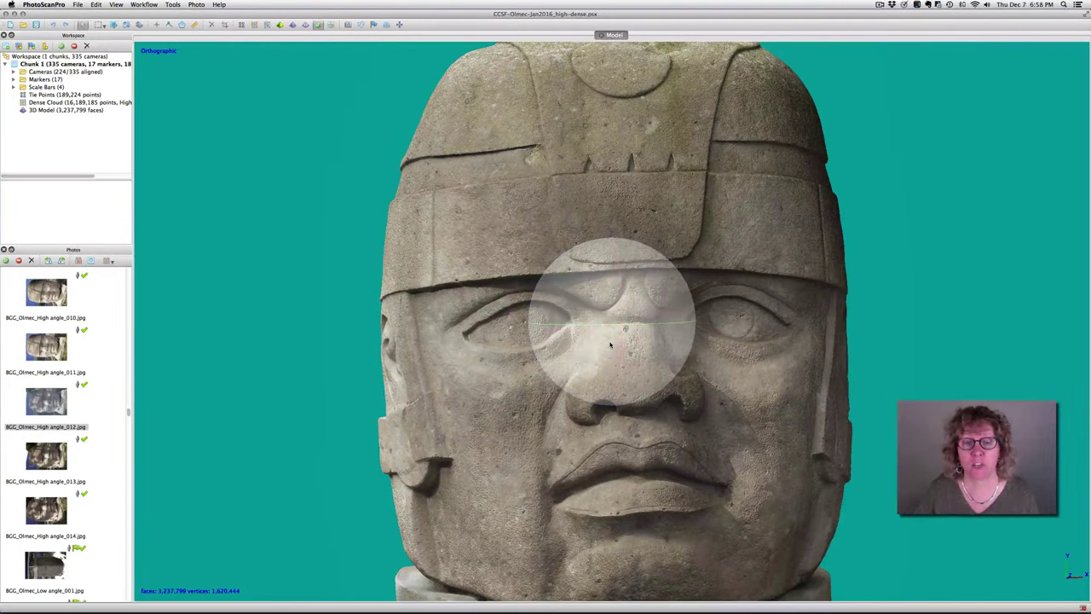
pyautogui.scroll(-3, 609, 345)
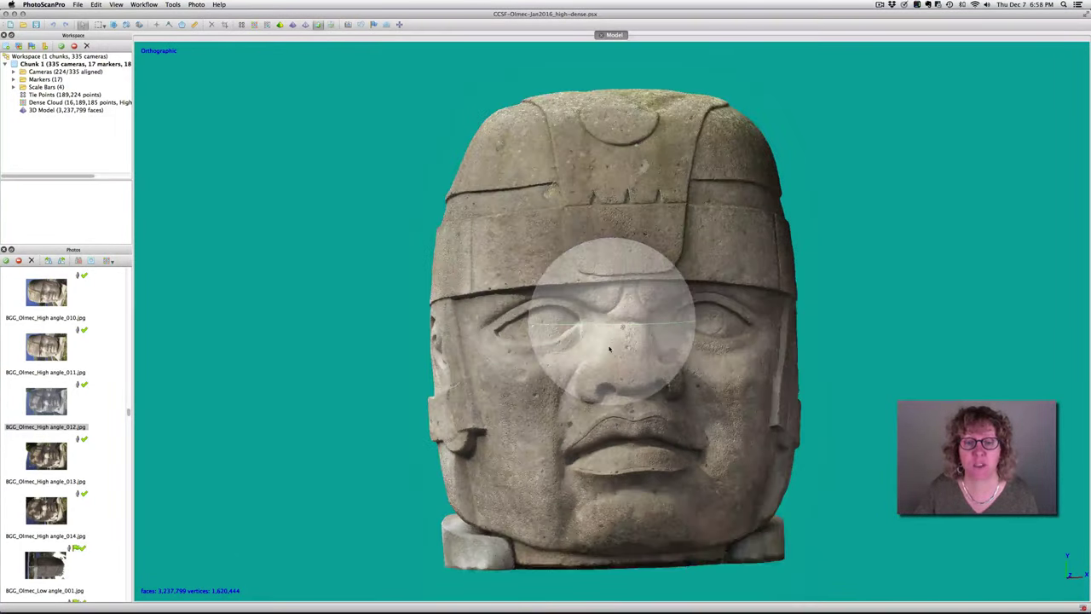
pyautogui.scroll(5, 609, 348)
pyautogui.moveTo(610, 347)
pyautogui.mouseDown()
pyautogui.moveTo(627, 341)
pyautogui.moveTo(612, 338)
pyautogui.mouseUp()
# Show the Olmec head in plain solid shading and orbit toward its right side
pyautogui.click(292, 24)
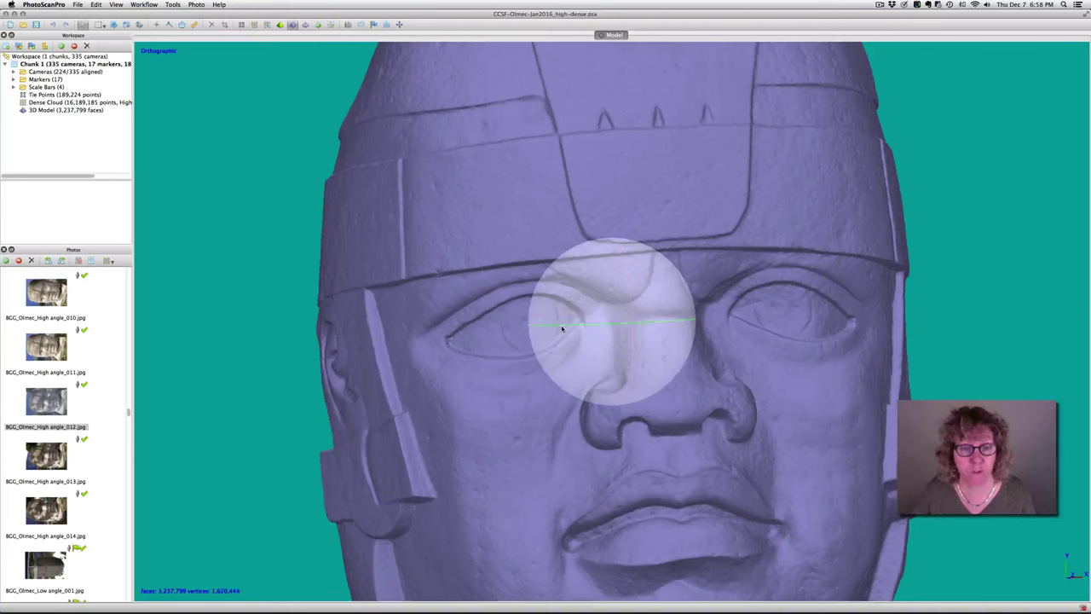
pyautogui.scroll(2, 626, 348)
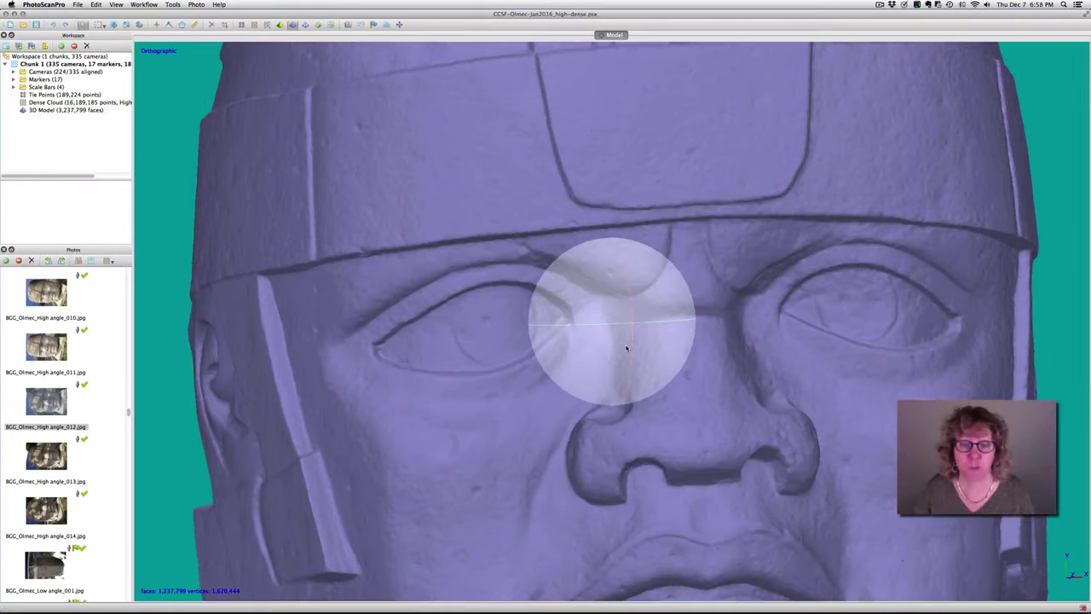
pyautogui.moveTo(656, 339)
pyautogui.mouseDown()
pyautogui.moveTo(614, 340)
pyautogui.moveTo(648, 345)
pyautogui.mouseUp()
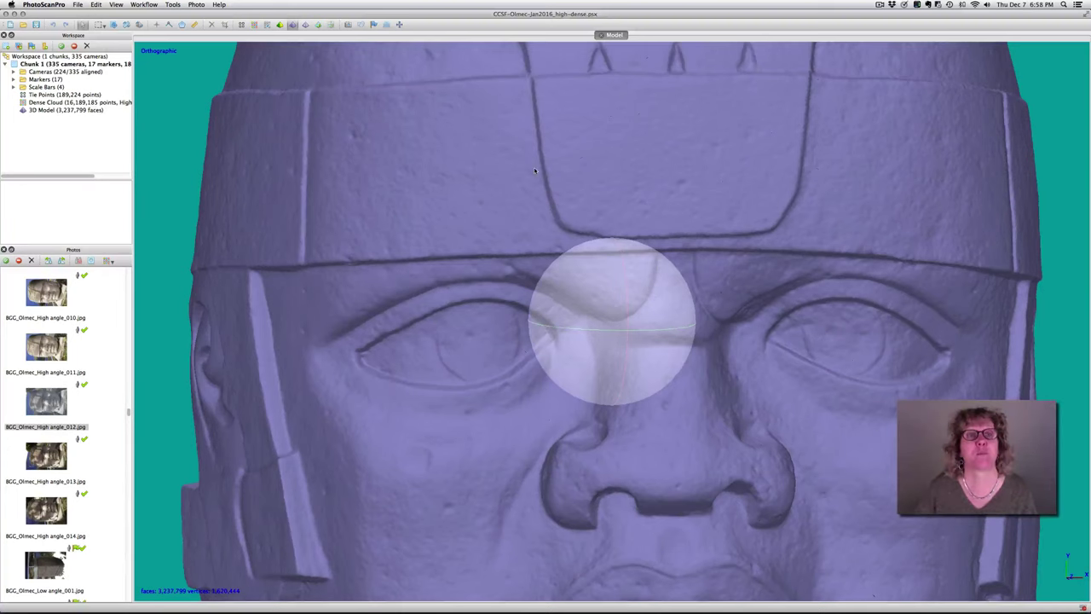
# Display the head as a wireframe mesh, then advance to the El Morro National Monument slide
pyautogui.click(305, 24)
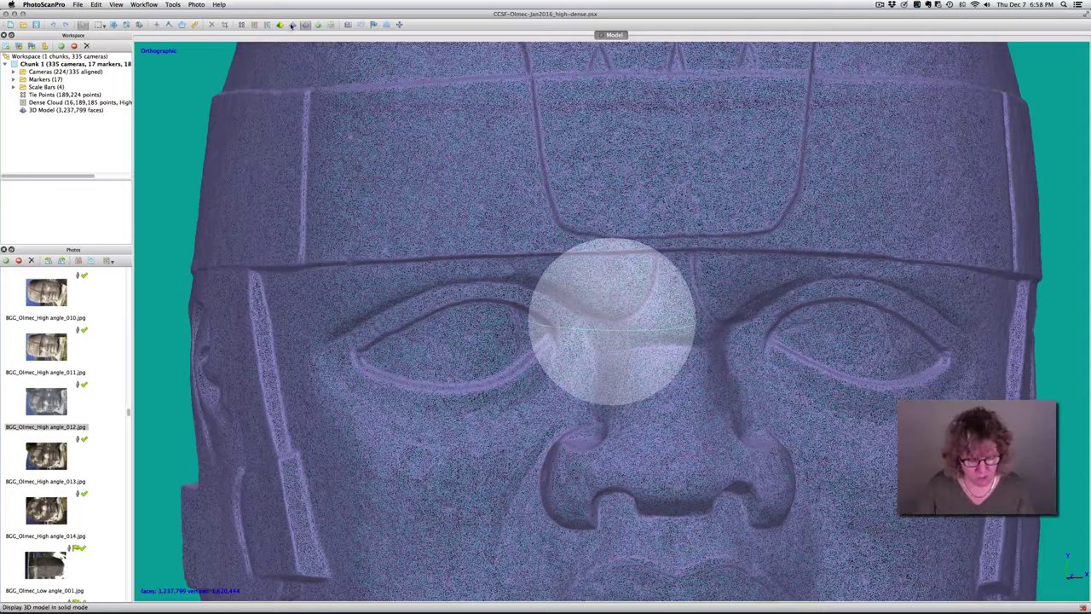
pyautogui.press('super+Tab')
pyautogui.press('Right')
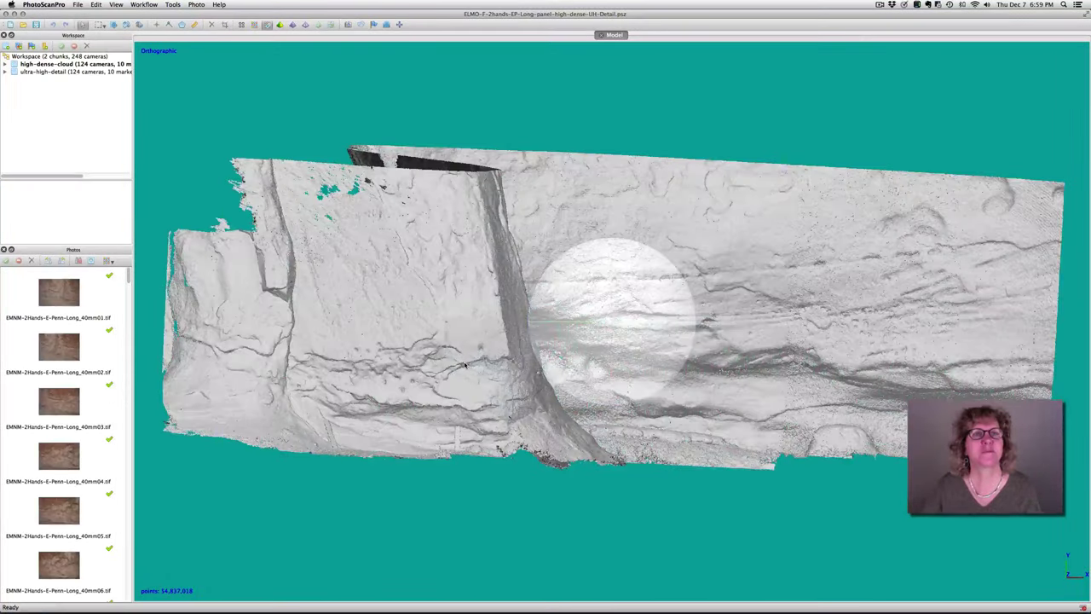
# Show the El Morro dense cloud in true colours and orbit the rock panel vertically
pyautogui.click(254, 25)
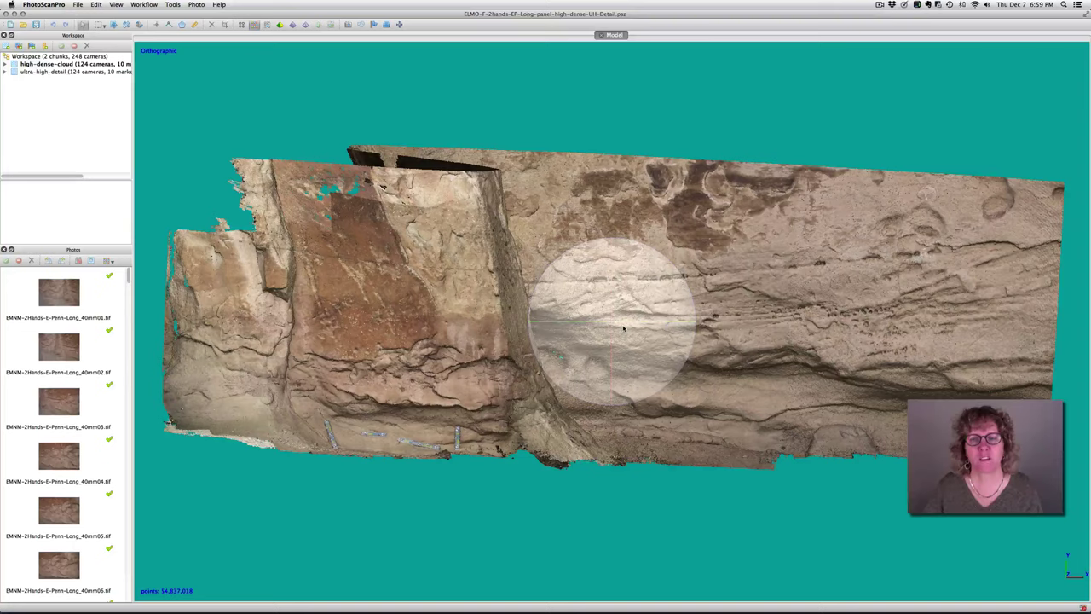
pyautogui.scroll(-1, 623, 327)
pyautogui.moveTo(611, 325); pyautogui.dragTo(403, 170)
# Show the camera positions and orbit the rock panel edge-on, front and top views
pyautogui.click(347, 24)
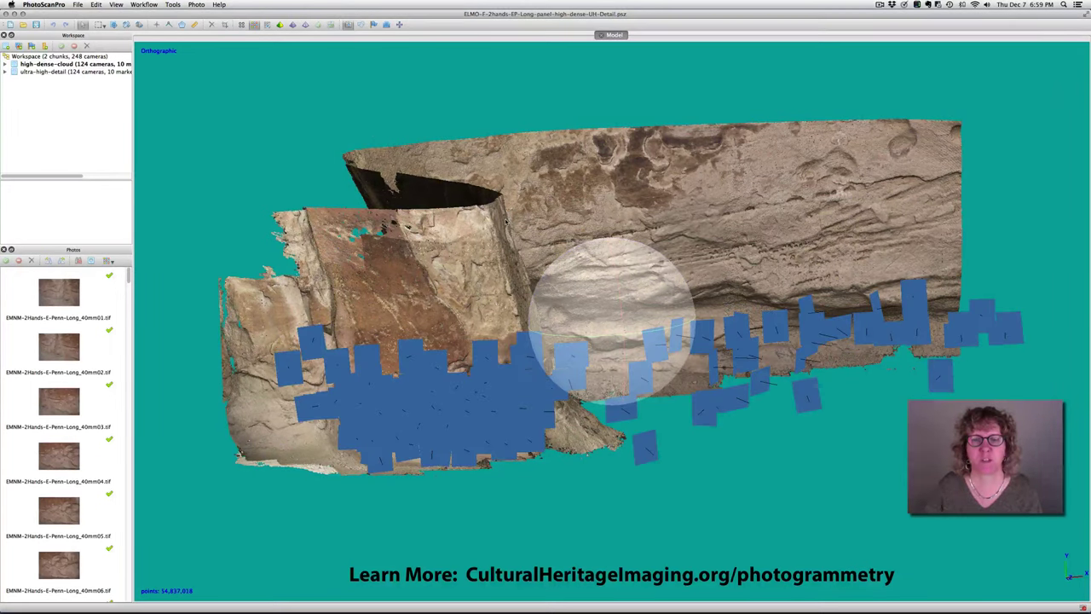
pyautogui.moveTo(637, 385); pyautogui.dragTo(608, 355)
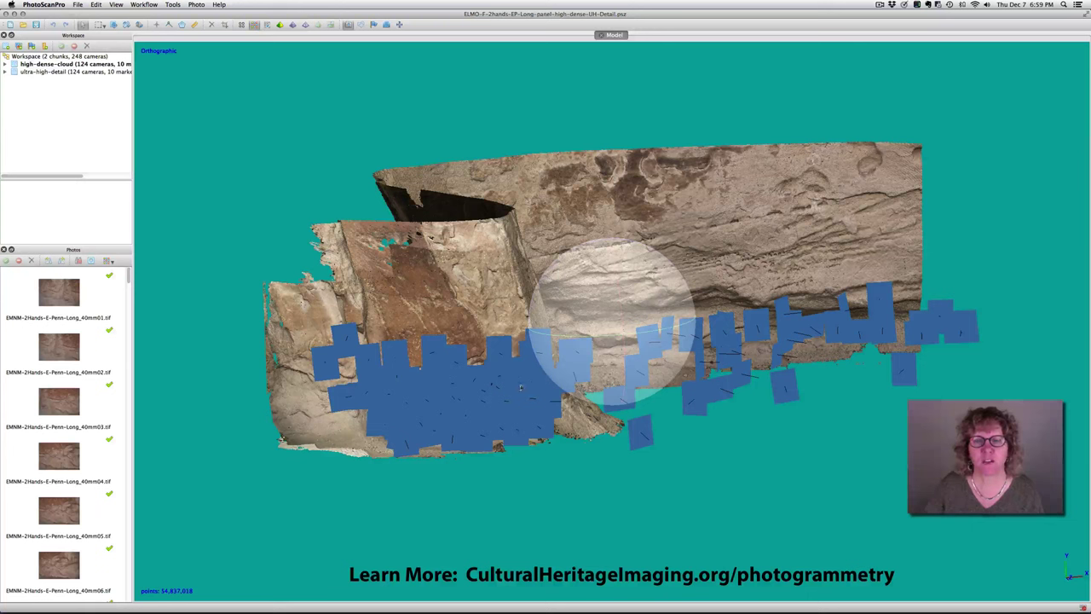
pyautogui.moveTo(599, 339); pyautogui.dragTo(658, 353)
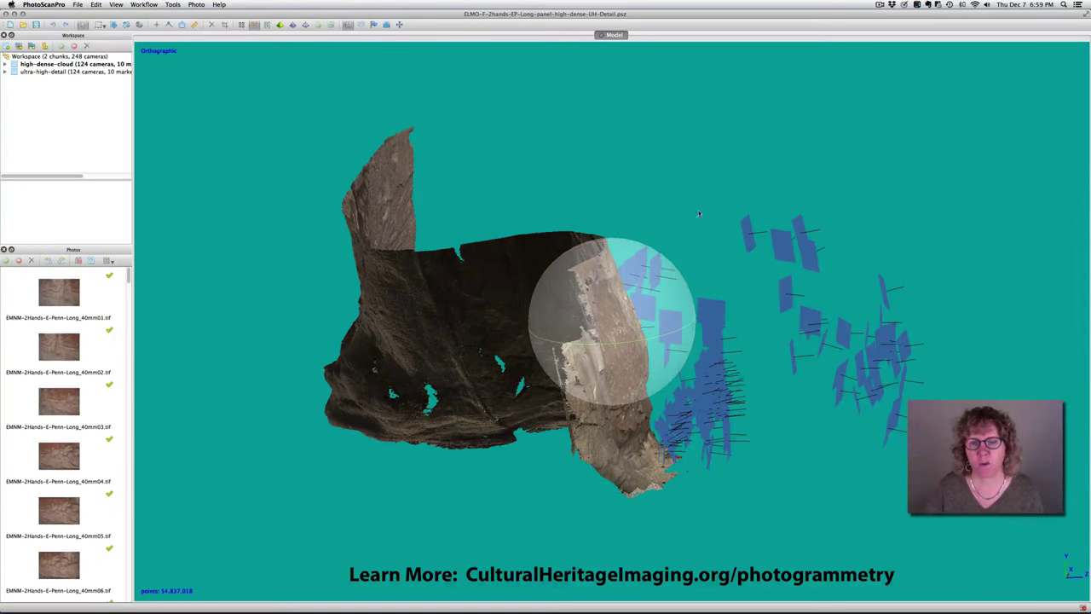
pyautogui.moveTo(635, 345); pyautogui.dragTo(643, 397)
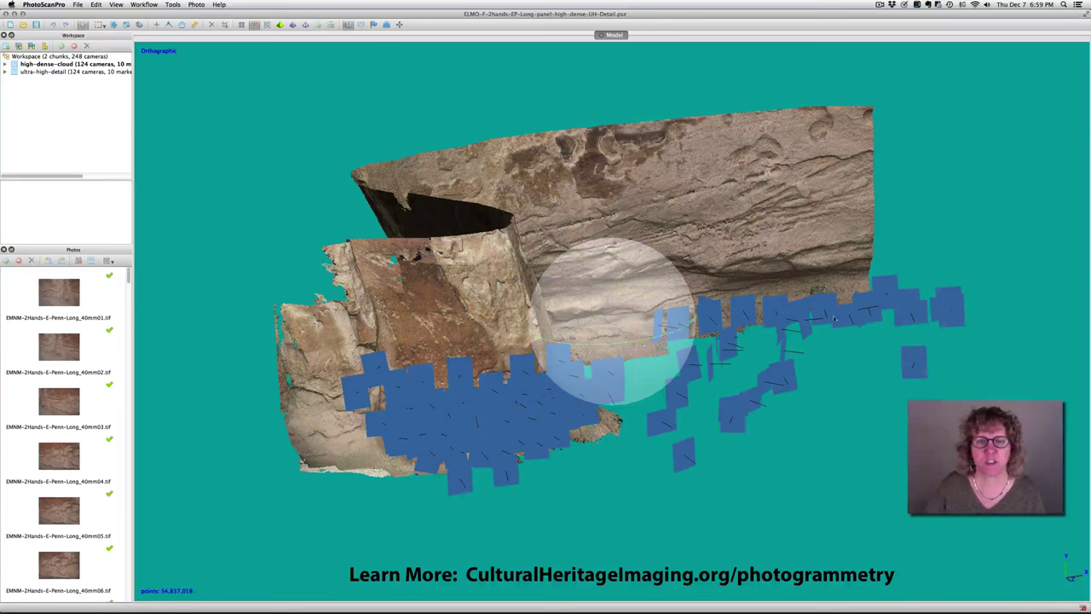
pyautogui.moveTo(576, 346); pyautogui.dragTo(666, 331)
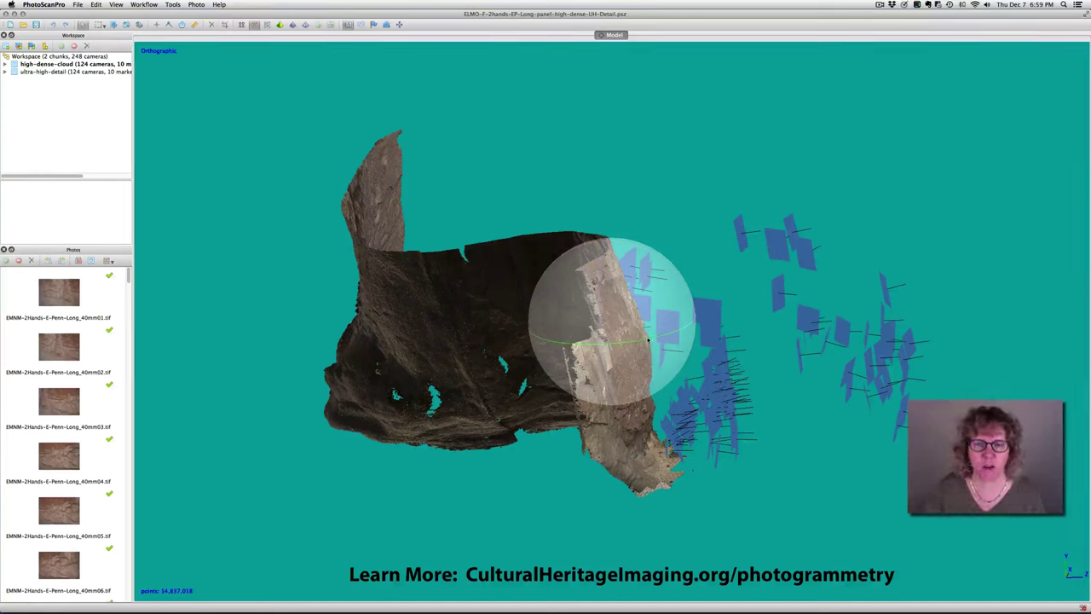
pyautogui.moveTo(654, 331); pyautogui.dragTo(630, 358)
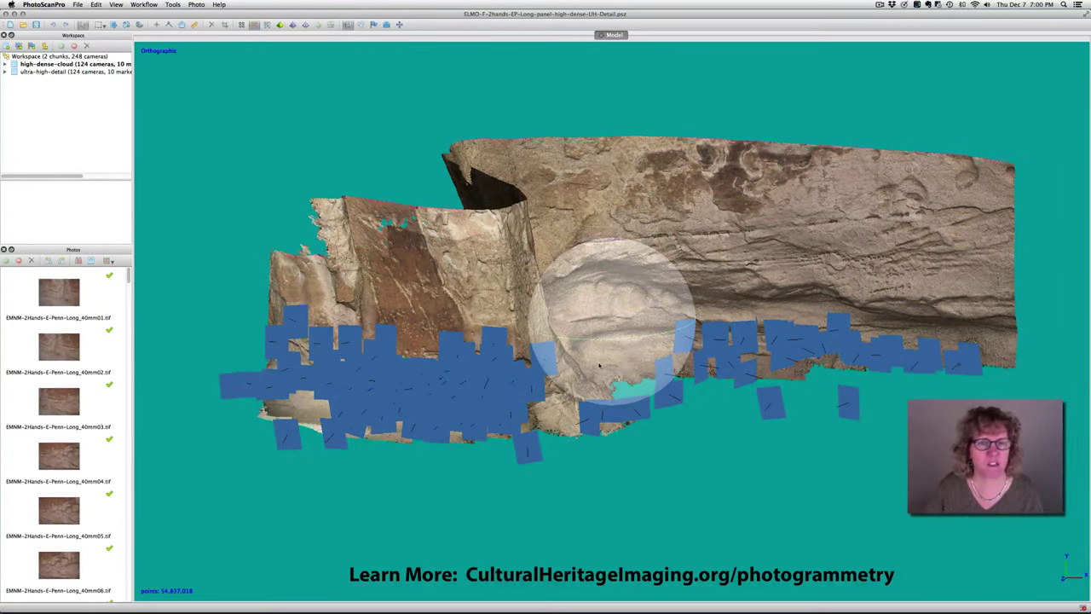
# Zoom the view and select the ultra-high-detail chunk in the Workspace
pyautogui.scroll(-2, 598, 365)
pyautogui.scroll(1, 599, 365)
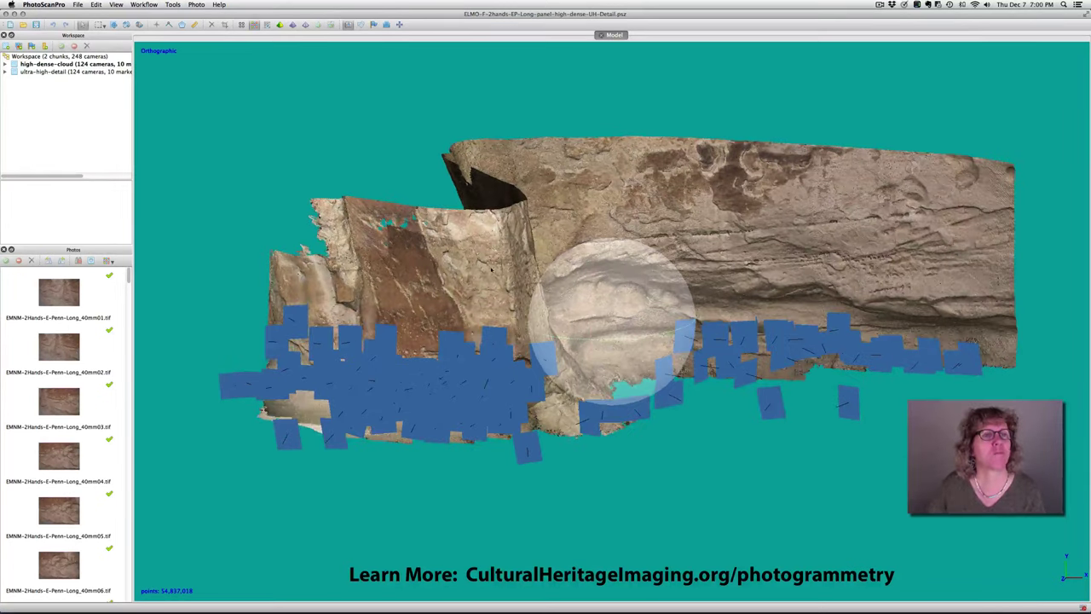
pyautogui.click(45, 73)
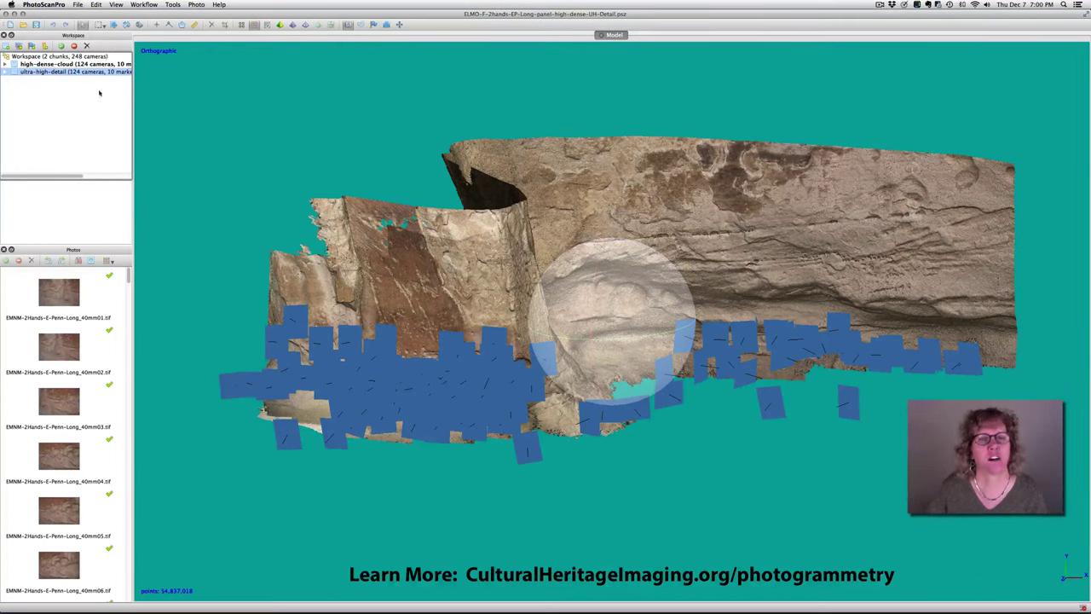
# Activate the ultra-high-detail chunk, hide the cameras, and zoom onto the petroglyph panel
pyautogui.doubleClick(49, 73)
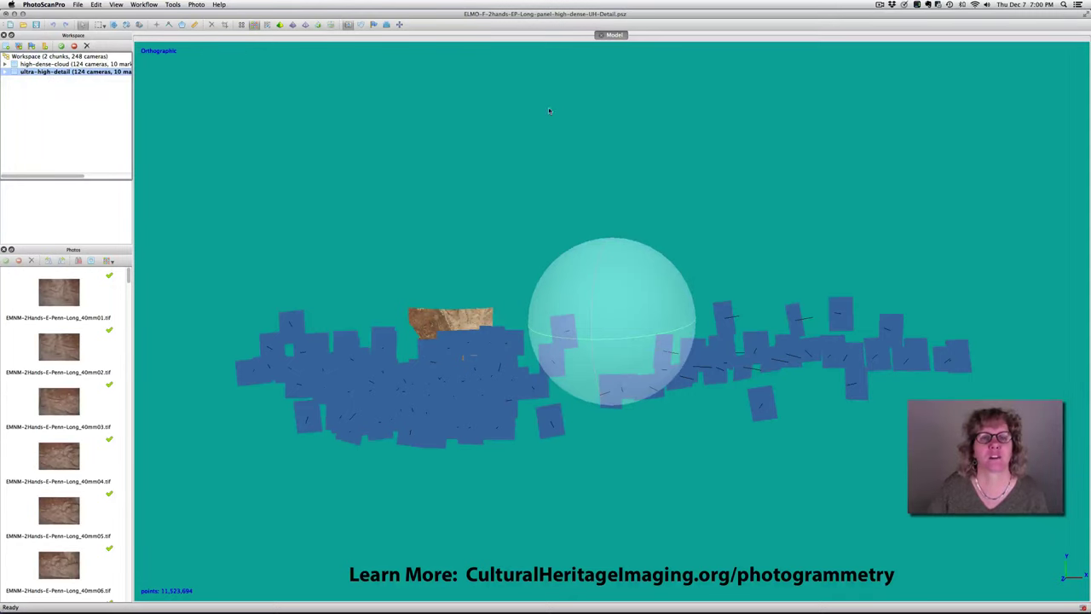
pyautogui.click(348, 24)
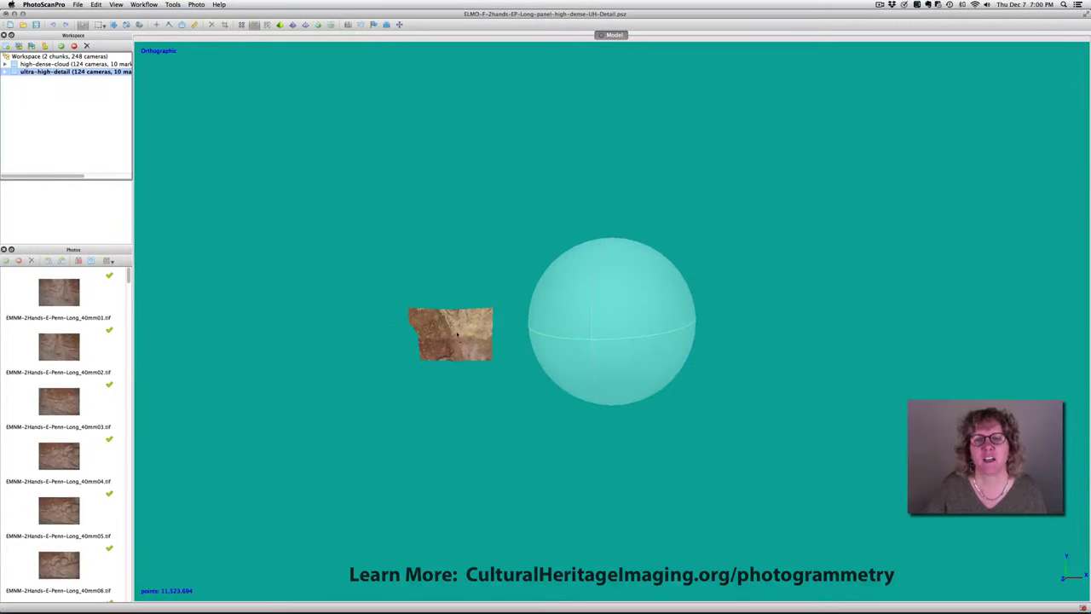
pyautogui.moveTo(427, 339); pyautogui.dragTo(569, 317, button='right')
pyautogui.scroll(4, 569, 317)
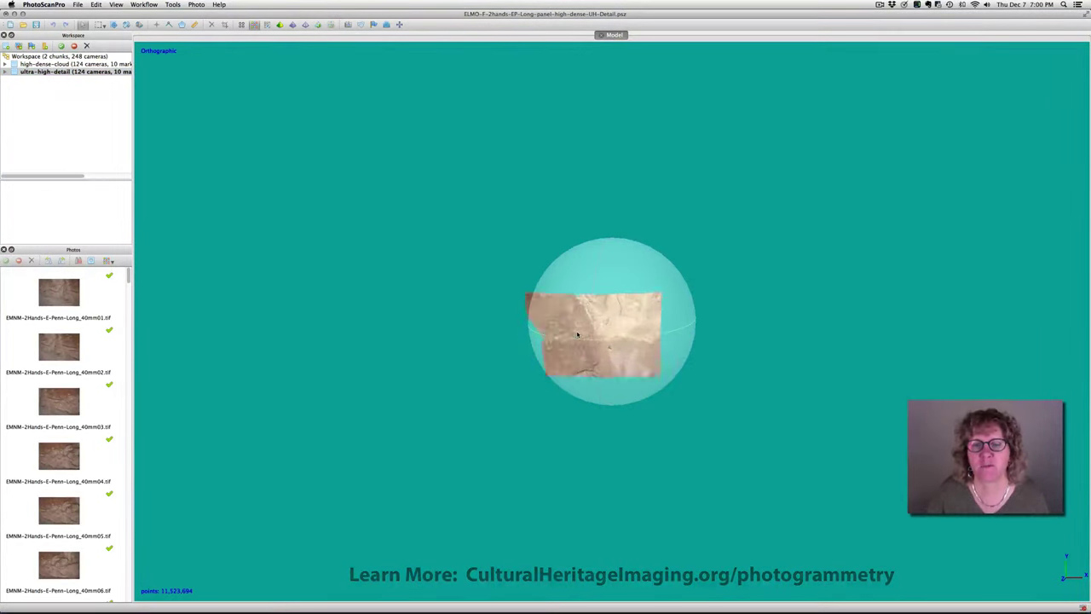
pyautogui.scroll(5, 577, 335)
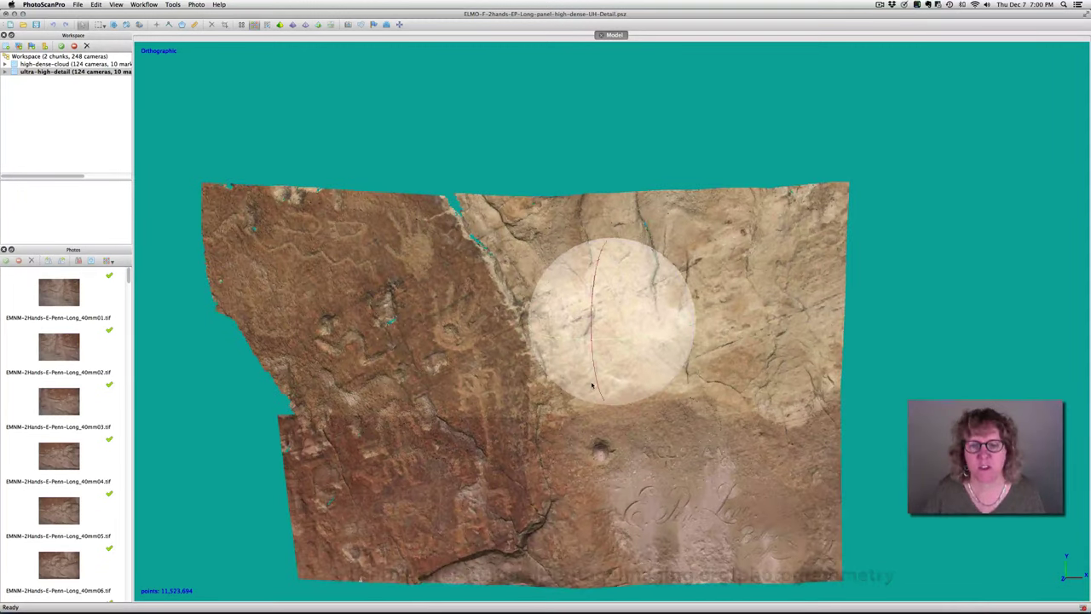
pyautogui.moveTo(572, 464); pyautogui.dragTo(576, 392, button='right')
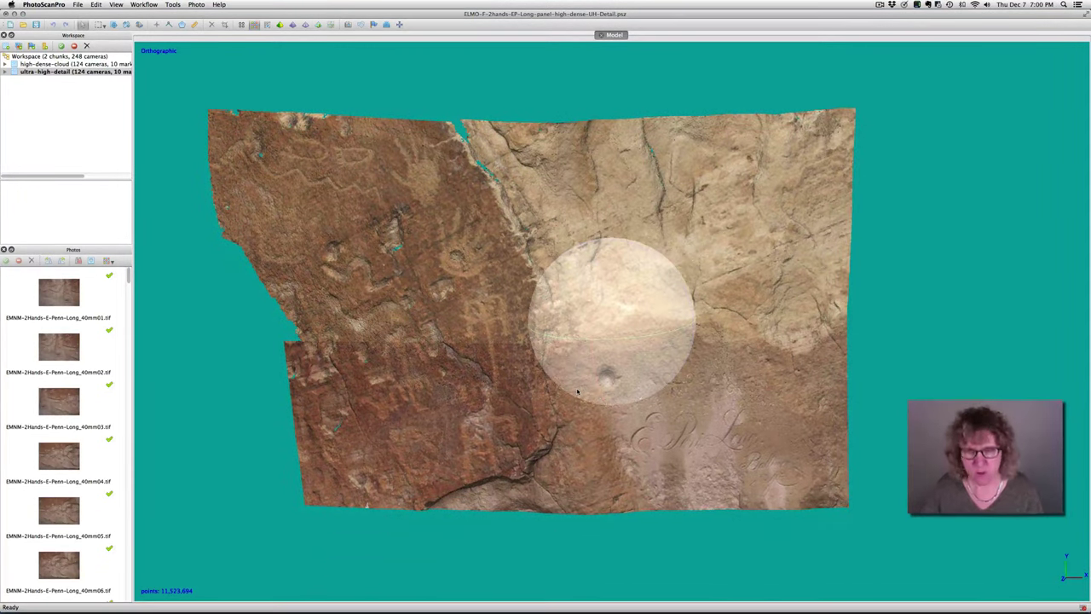
pyautogui.scroll(2, 564, 333)
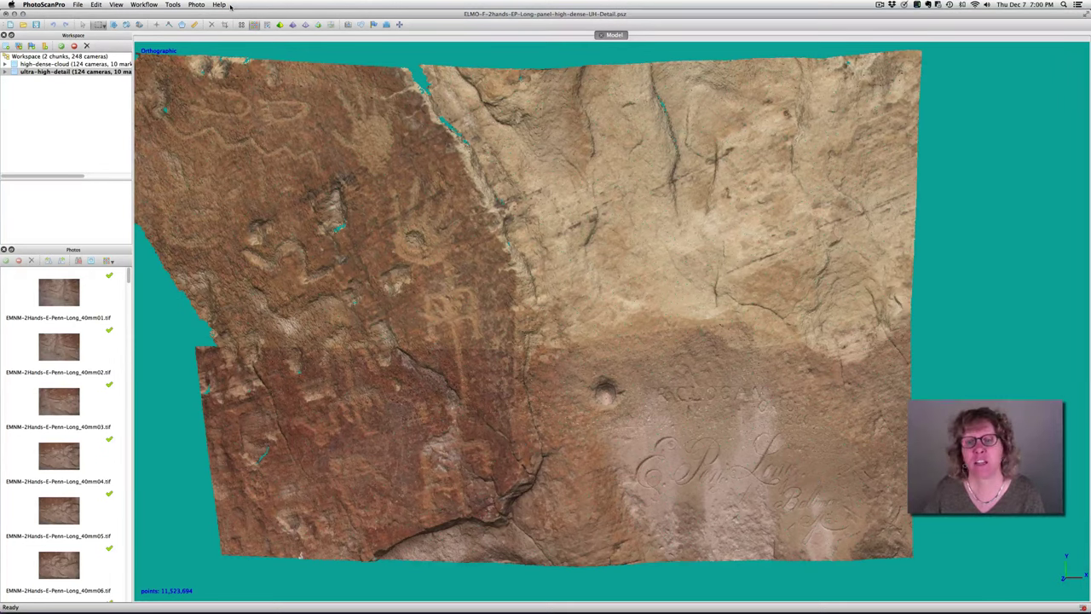
pyautogui.click(292, 25)
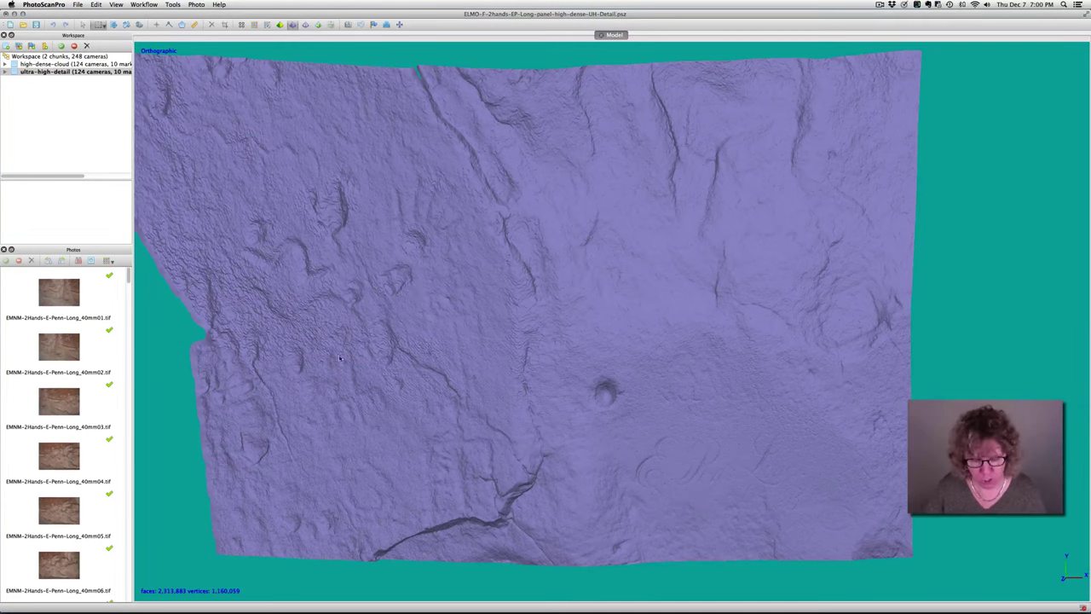
pyautogui.moveTo(552, 317); pyautogui.dragTo(545, 273)
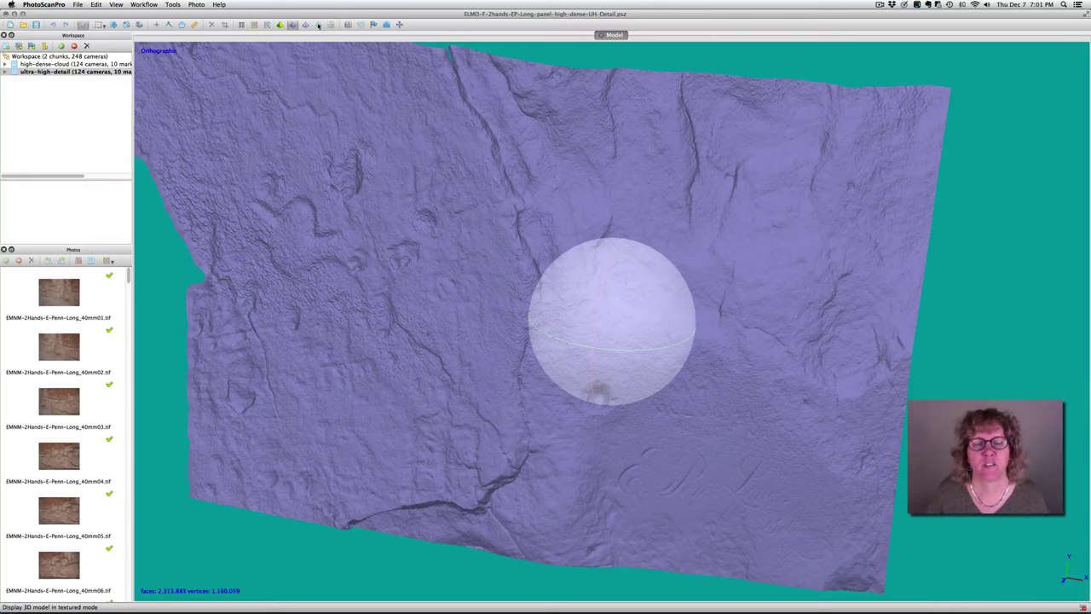